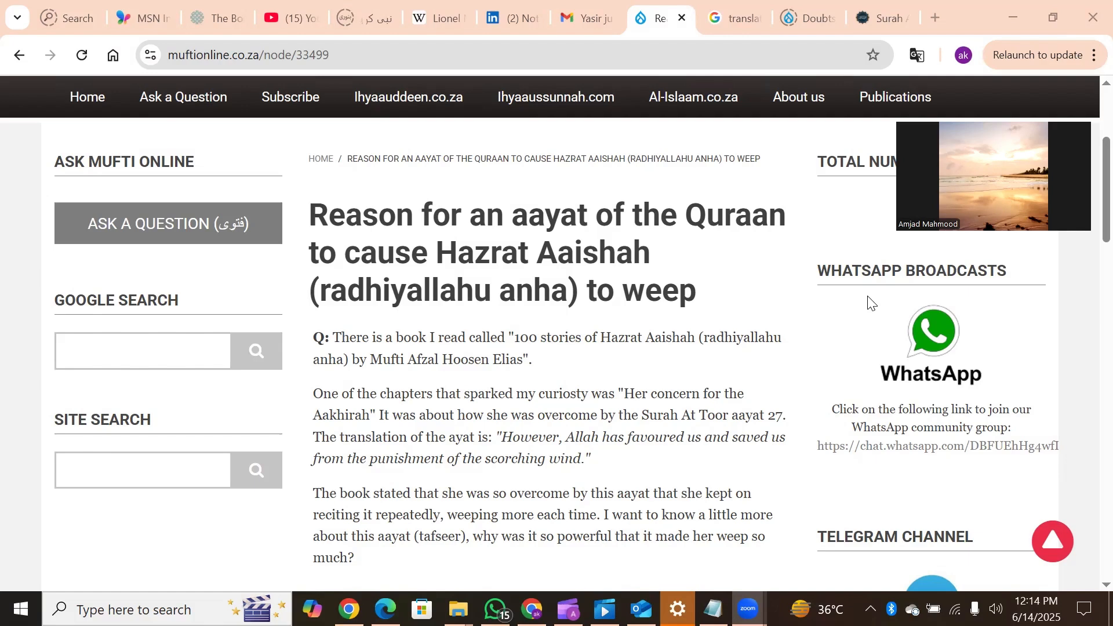
Examine verse 52:27 and its English translation on the Surah At-Tur page of quran.com.
{"action": "left_click", "coordinate": [880, 16]}
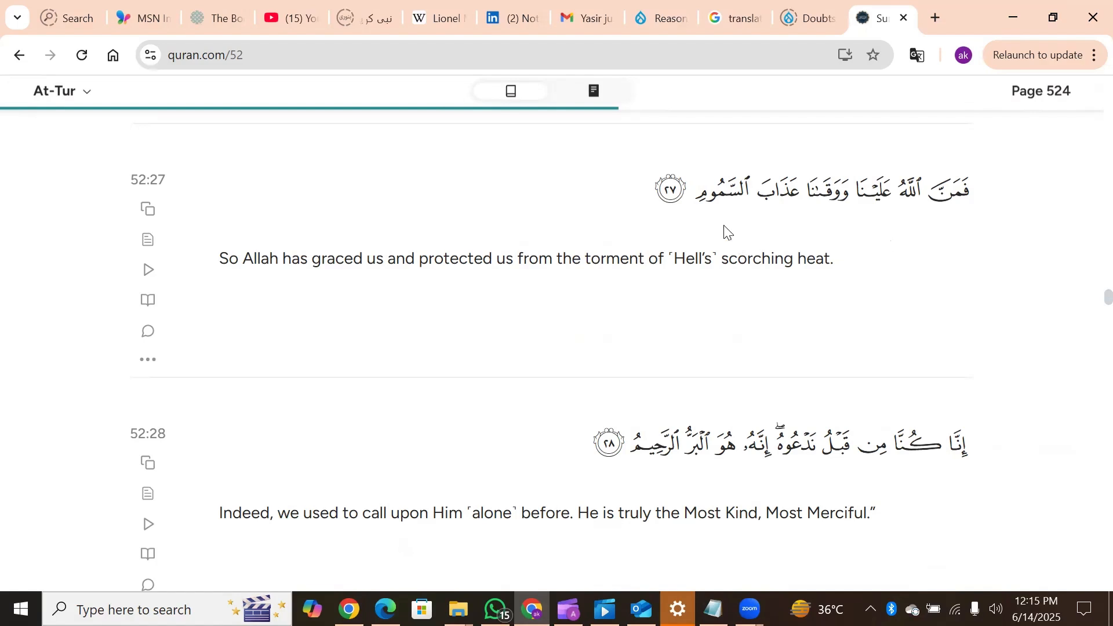
{"action": "left_click_drag", "start_coordinate": [878, 209], "coordinate": [868, 209]}
{"action": "left_click", "coordinate": [863, 216]}
{"action": "left_click_drag", "start_coordinate": [766, 237], "coordinate": [518, 274]}
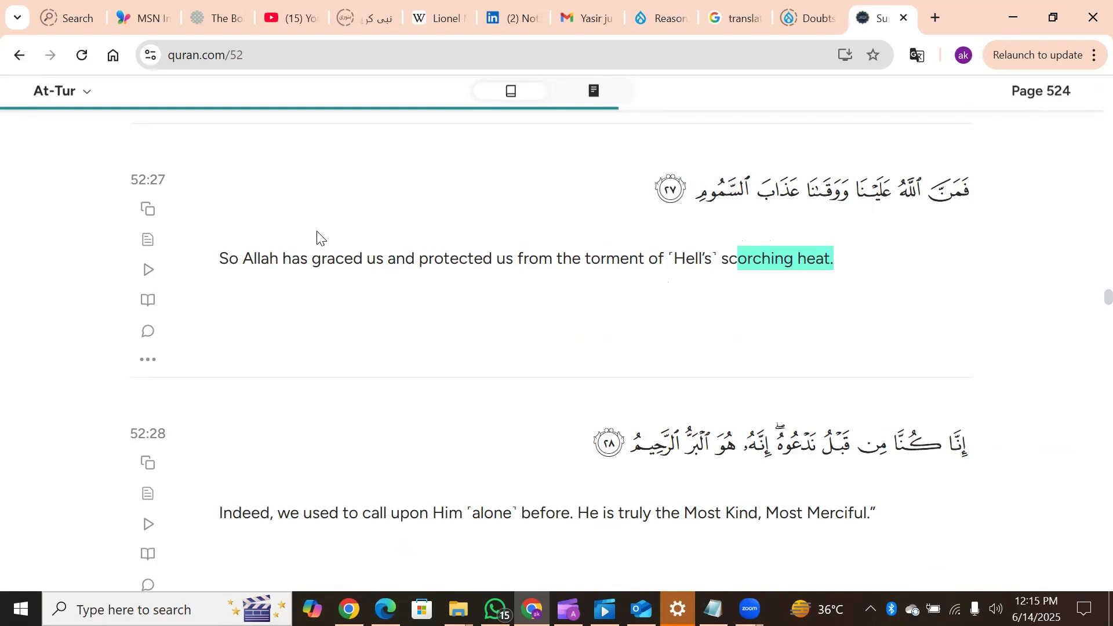
{"action": "left_click", "coordinate": [747, 253]}
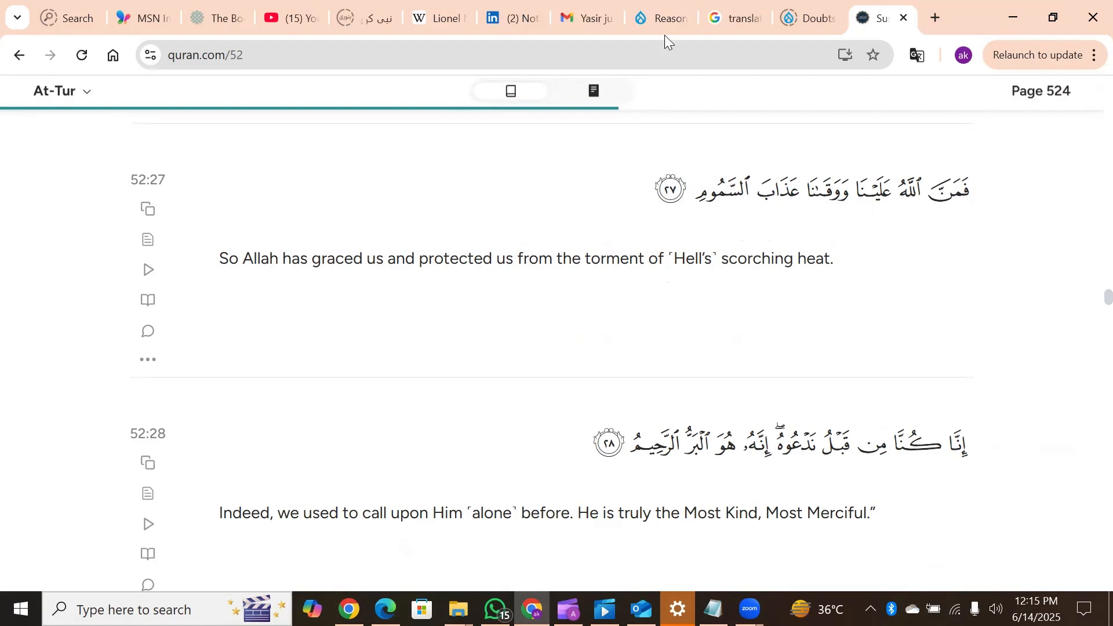
Return to the muftionline.co.za article and read its question about Surah At-Toor aayat 27 and the mufti's answer.
{"action": "left_click", "coordinate": [659, 20]}
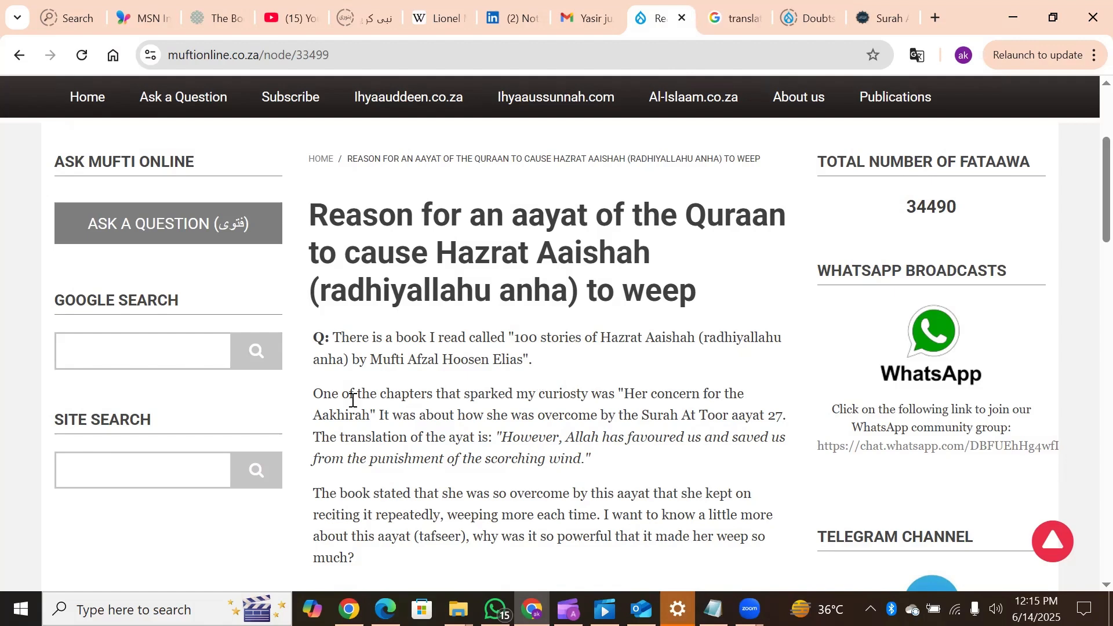
{"action": "scroll", "coordinate": [352, 399], "scroll_direction": "down", "scroll_amount": 2}
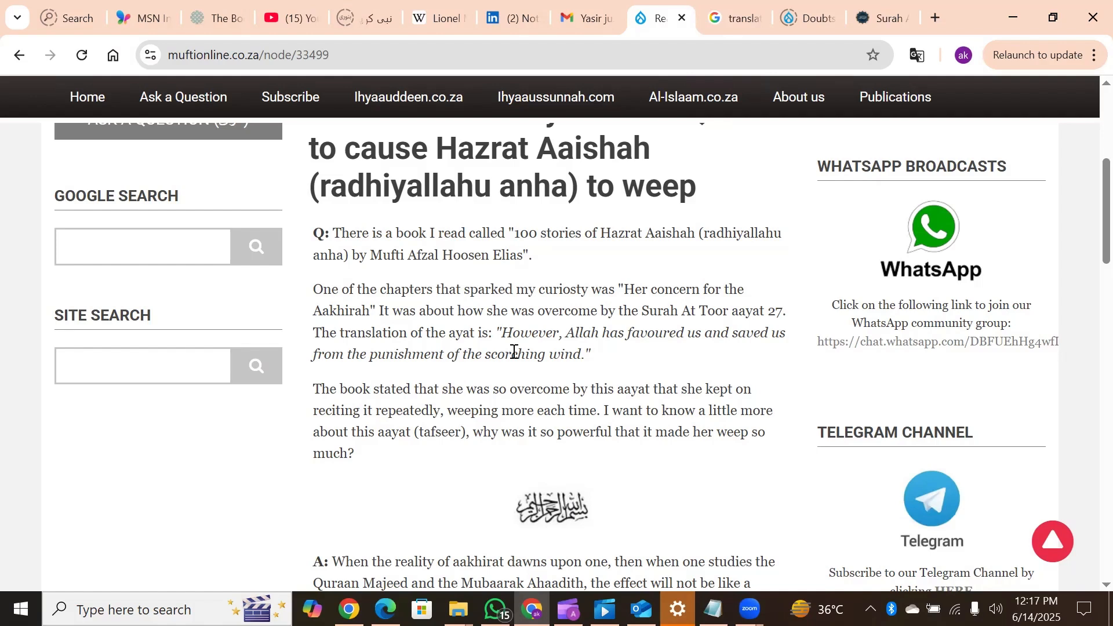
{"action": "scroll", "coordinate": [514, 351], "scroll_direction": "down", "scroll_amount": 5}
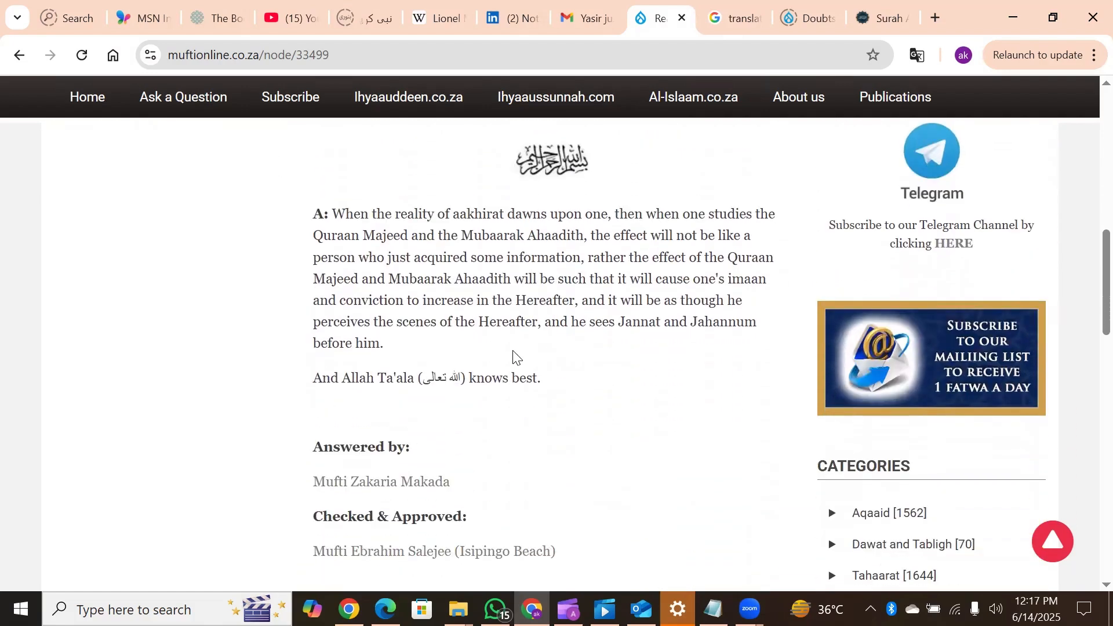
{"action": "scroll", "coordinate": [514, 351], "scroll_direction": "down", "scroll_amount": 1}
{"action": "scroll", "coordinate": [513, 355], "scroll_direction": "down", "scroll_amount": 3}
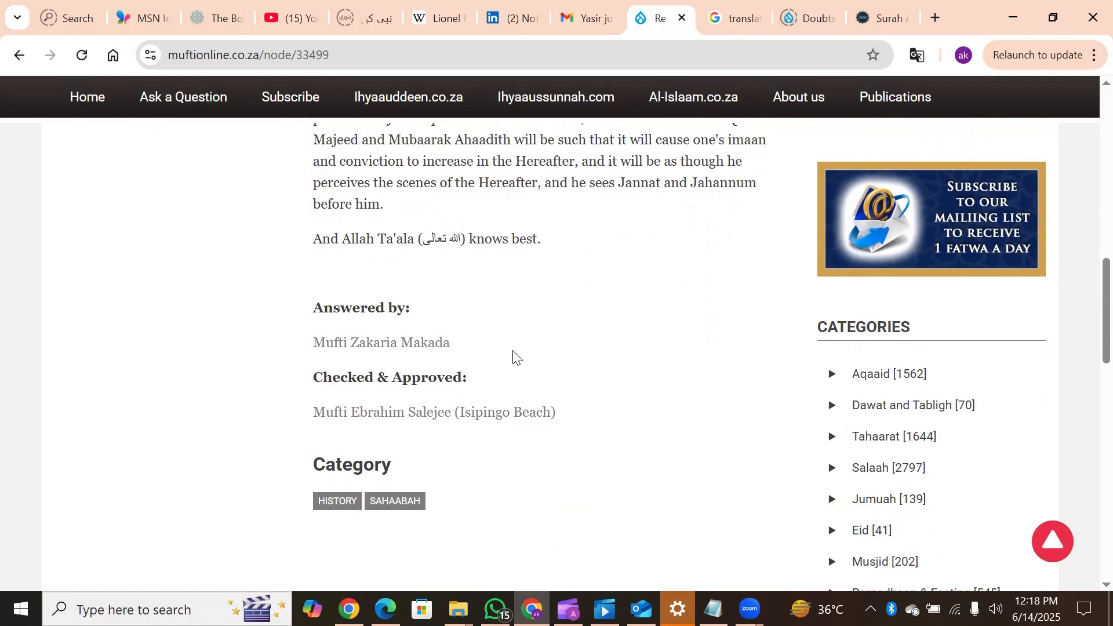
{"action": "scroll", "coordinate": [512, 354], "scroll_direction": "up", "scroll_amount": 7}
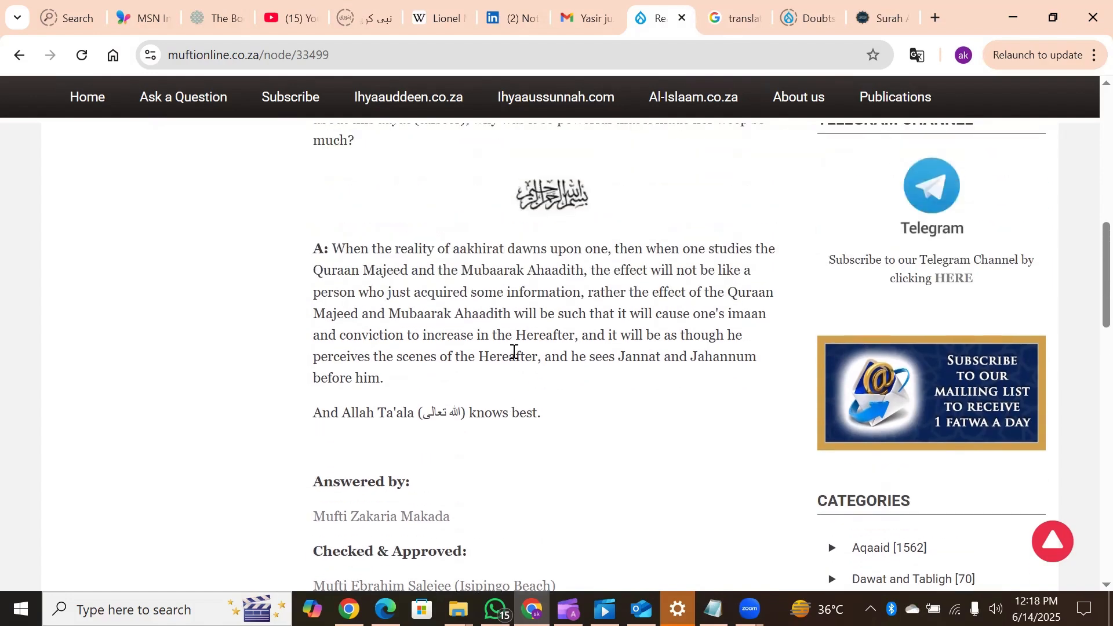
{"action": "scroll", "coordinate": [513, 355], "scroll_direction": "down", "scroll_amount": 1}
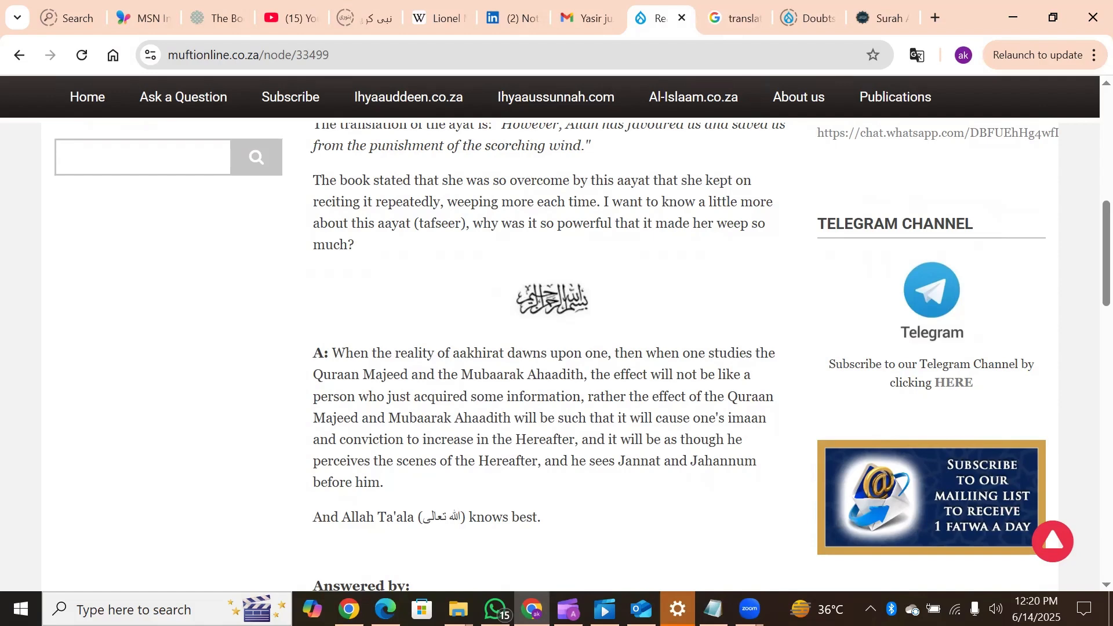
Switch to the VBA folder in File Explorer and copy the OneDrive sharing link of the Lesson483 workbook.
{"action": "mouse_move", "coordinate": [458, 609]}
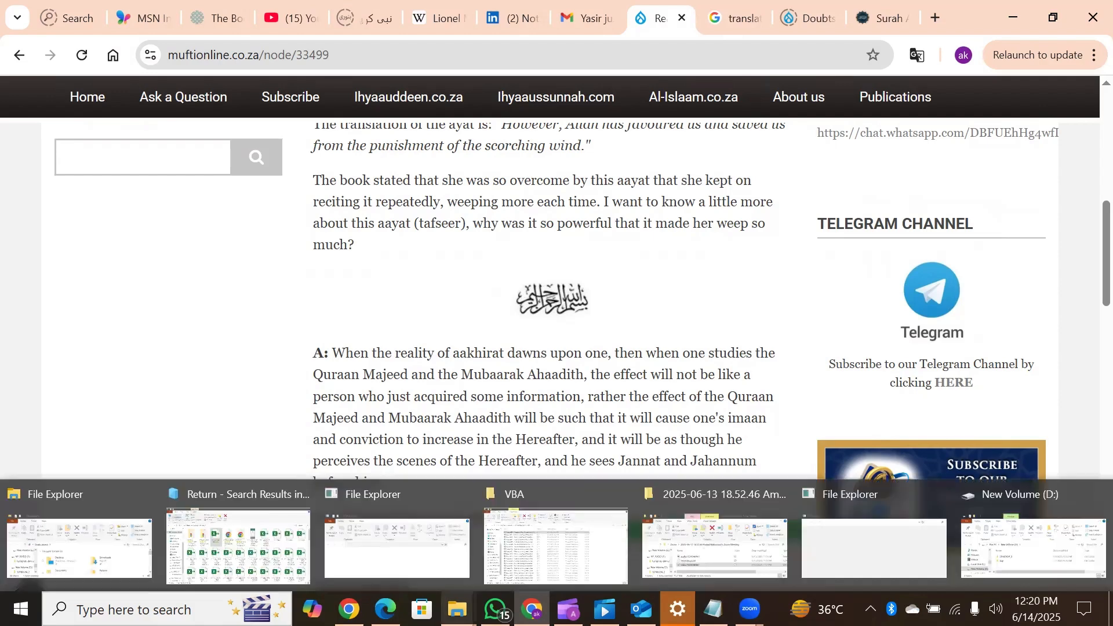
{"action": "left_click", "coordinate": [571, 525]}
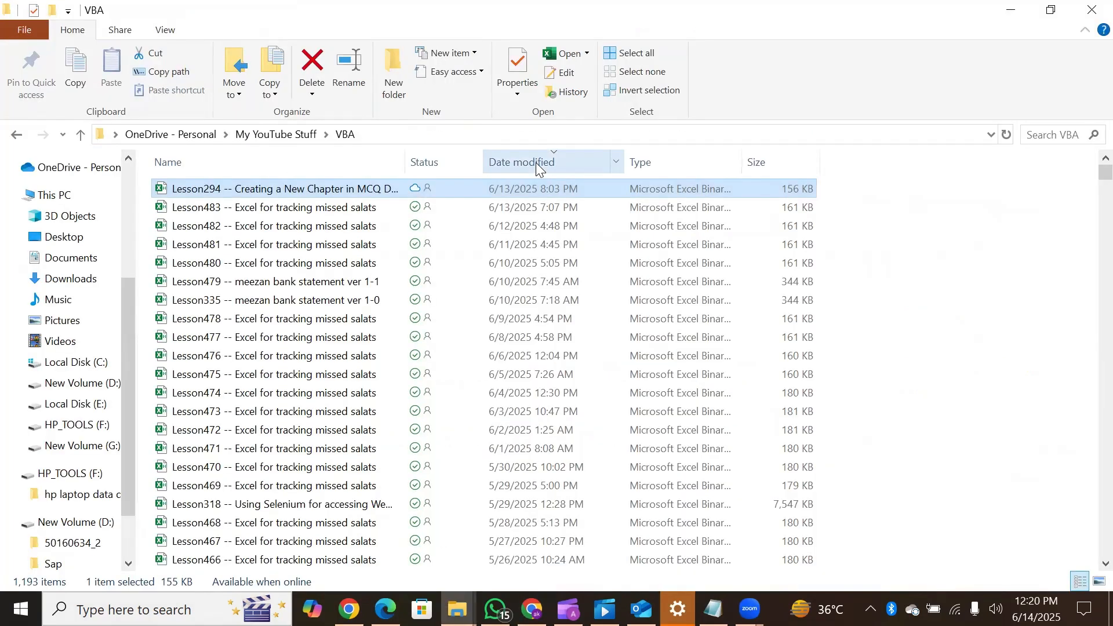
{"action": "left_click", "coordinate": [189, 211]}
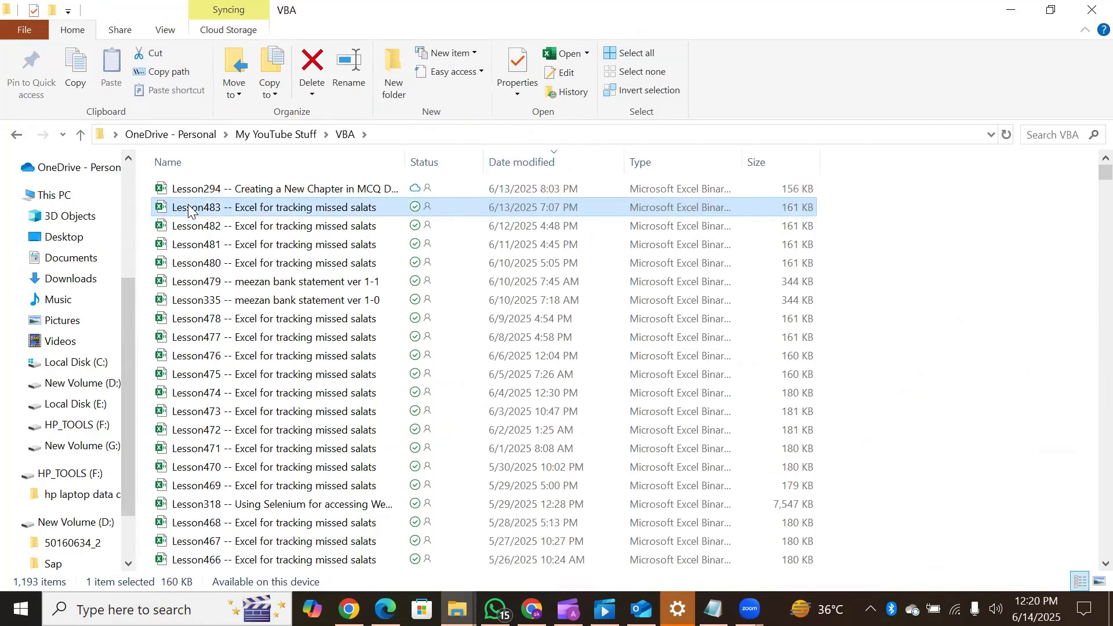
{"action": "double_click", "coordinate": [189, 207]}
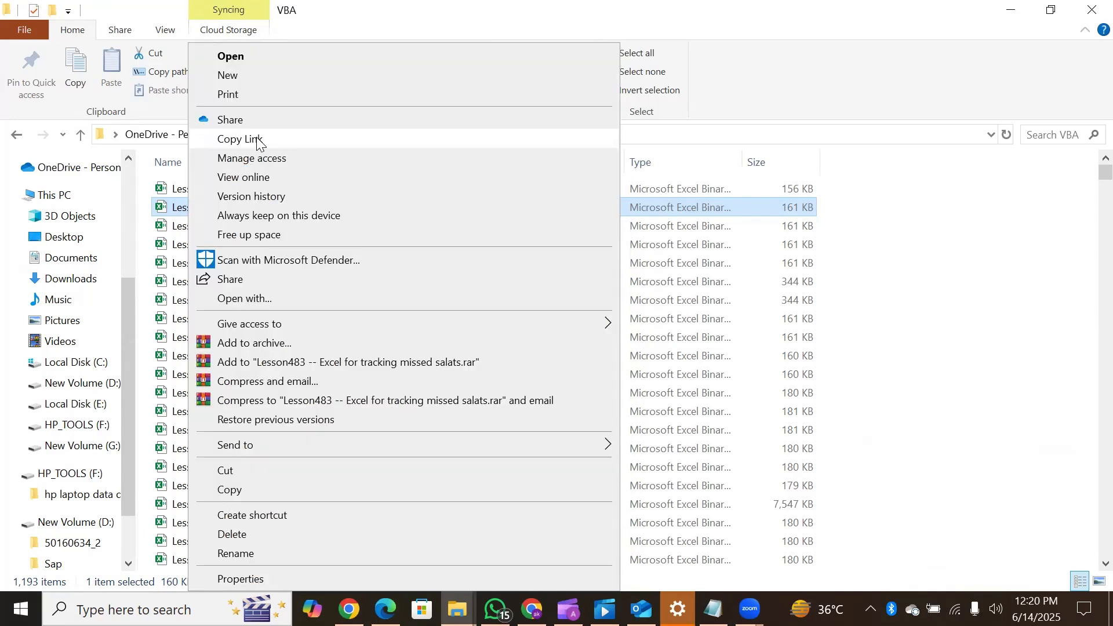
{"action": "left_click", "coordinate": [258, 141]}
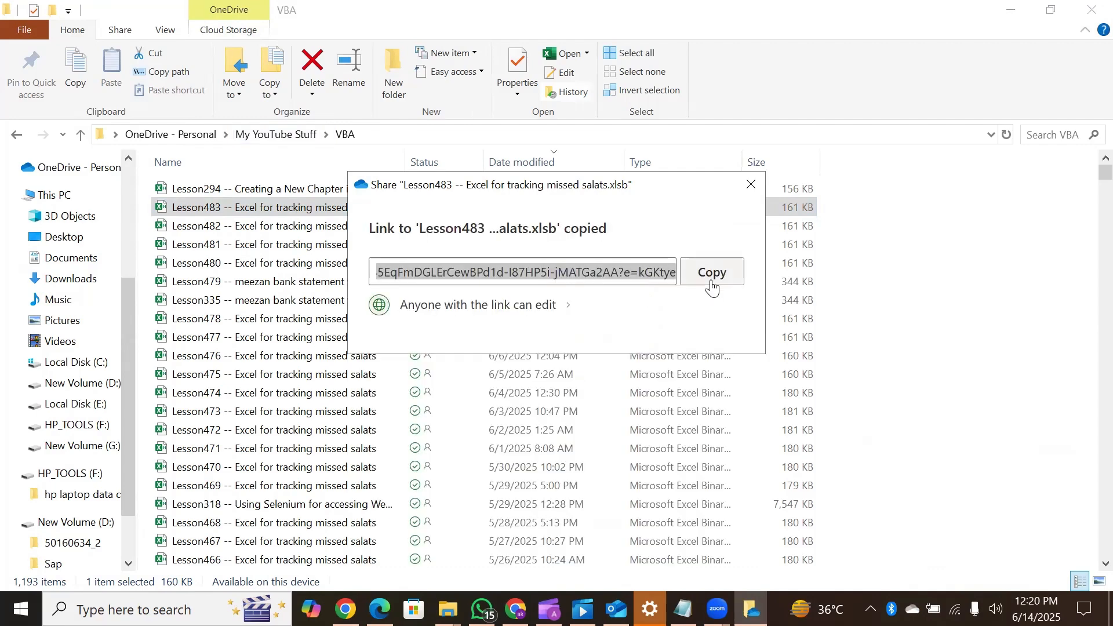
{"action": "left_click", "coordinate": [749, 183]}
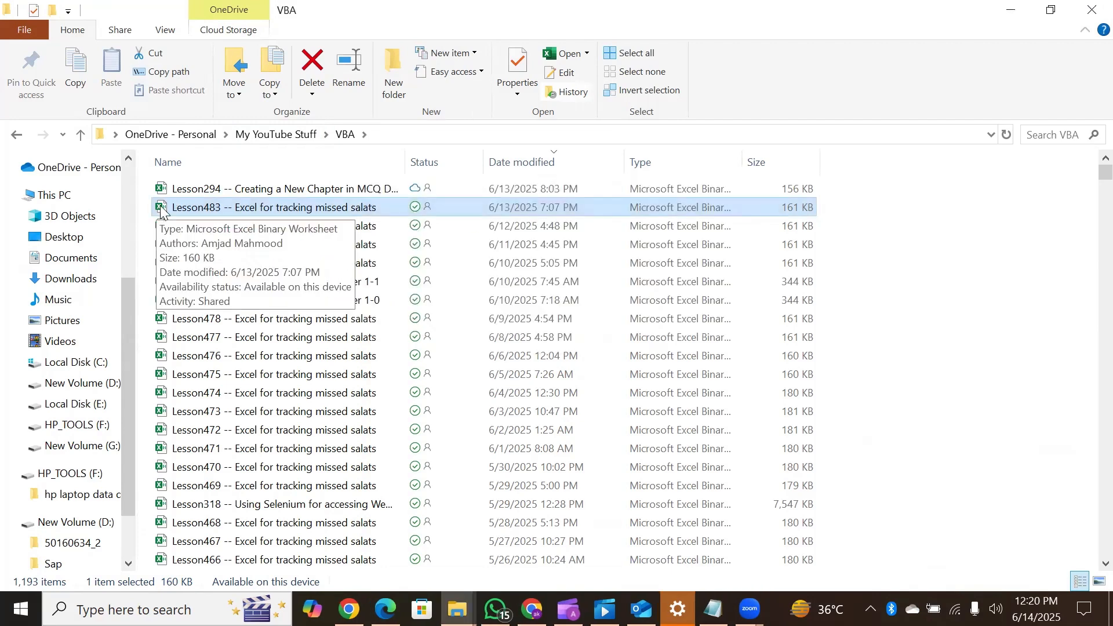
Duplicate the Lesson483 workbook in the VBA folder and rename the copy "Lesson484 -- Excel for tracking missed salats".
{"action": "key", "text": "ctrl+c"}
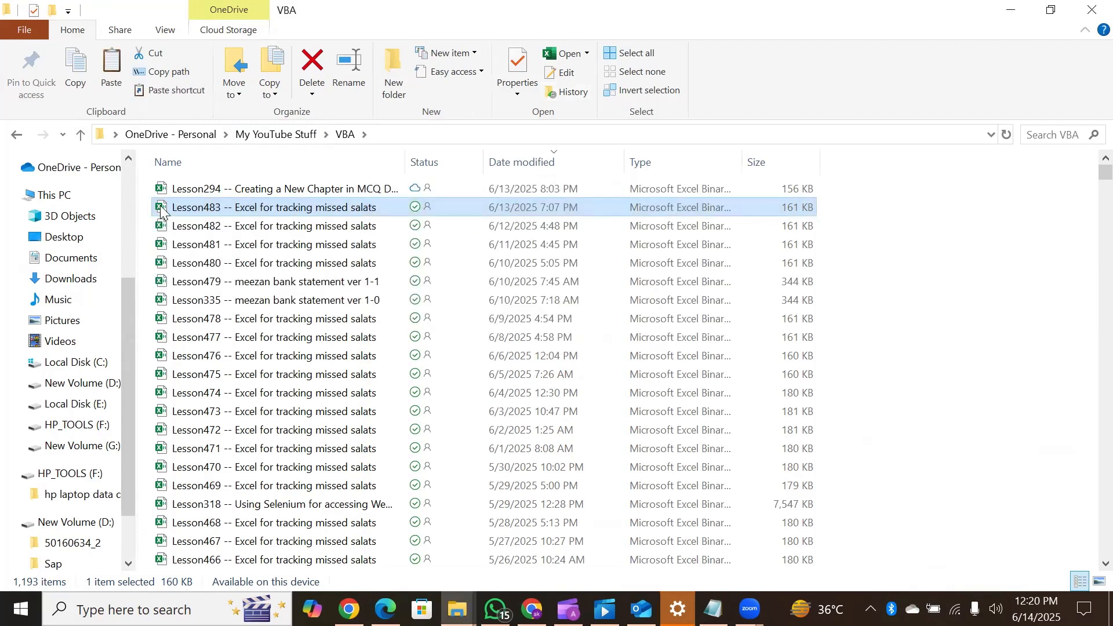
{"action": "key", "text": "ctrl+v"}
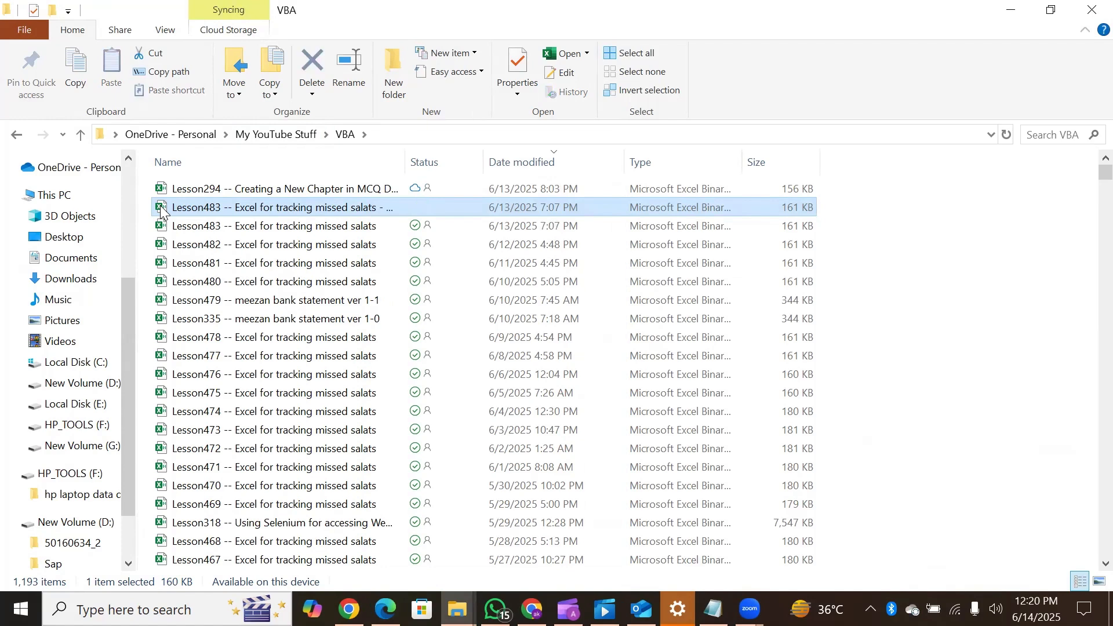
{"action": "left_click", "coordinate": [224, 207]}
{"action": "left_click", "coordinate": [223, 207]}
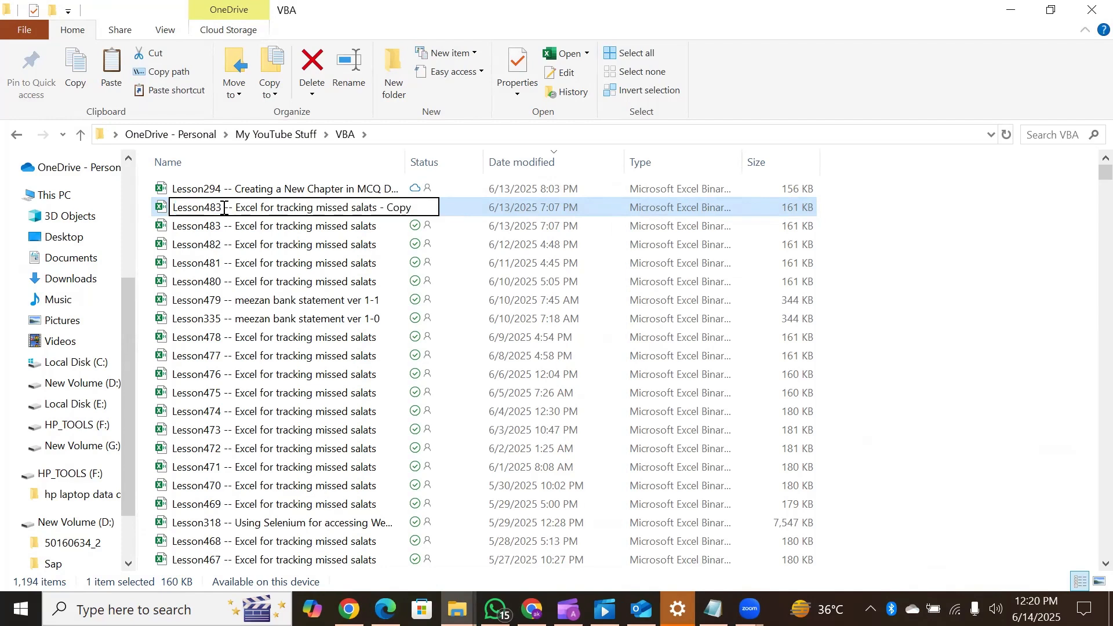
{"action": "key", "text": "BackSpace"}
{"action": "type", "text": "4"}
{"action": "key", "text": "End"}
{"action": "key", "text": "BackSpace"}
{"action": "key", "text": "BackSpace"}
{"action": "key", "text": "BackSpace"}
{"action": "key", "text": "BackSpace"}
{"action": "key", "text": "BackSpace"}
{"action": "key", "text": "BackSpace"}
{"action": "key", "text": "BackSpace"}
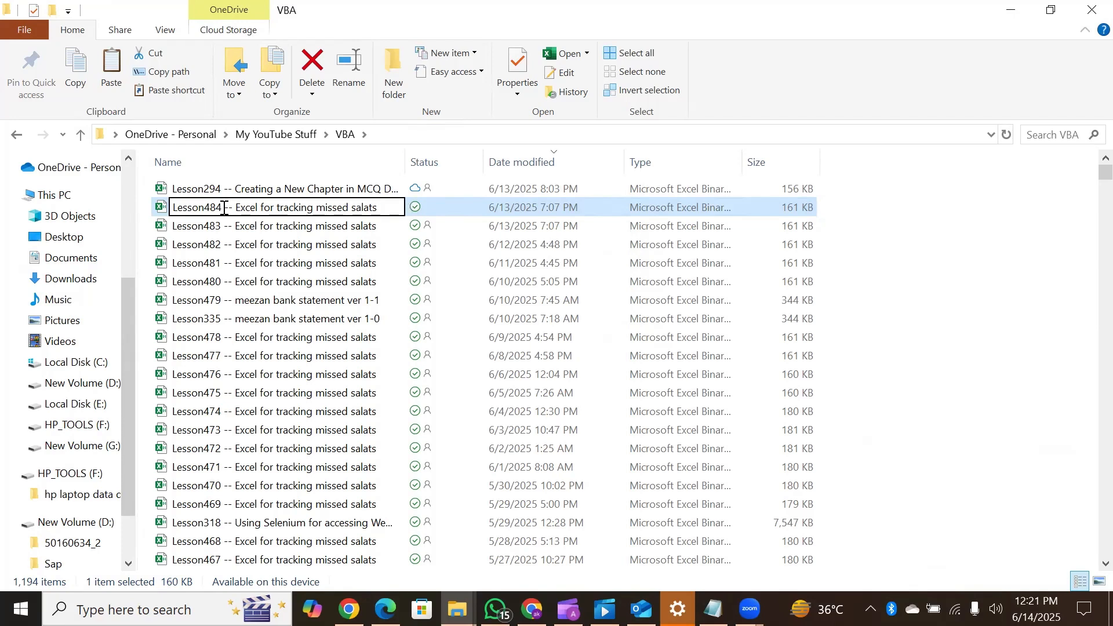
{"action": "key", "text": "Return"}
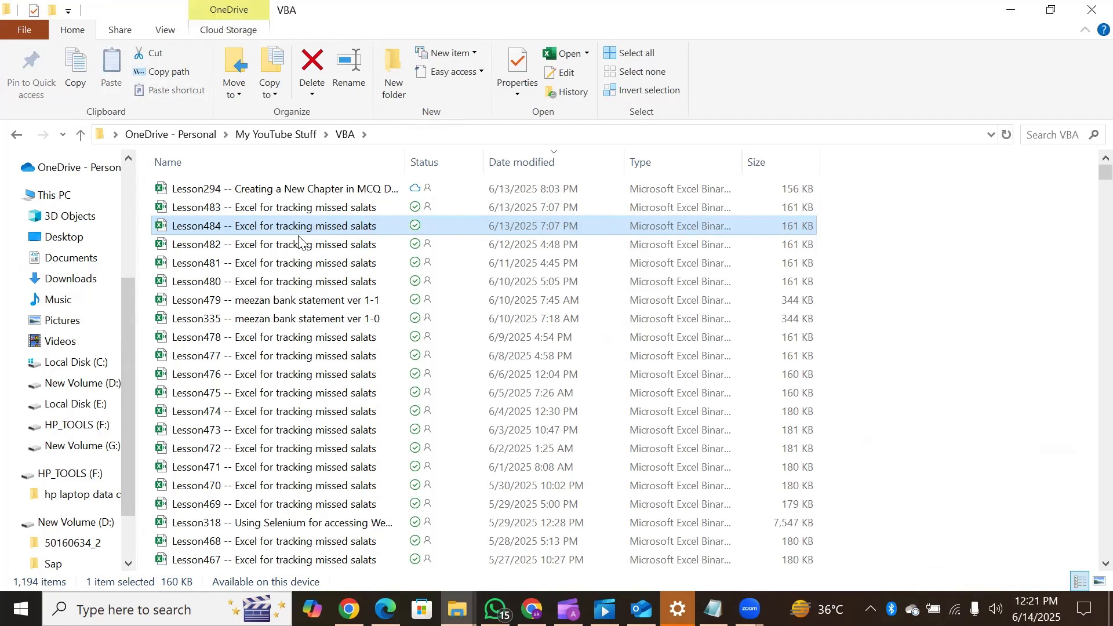
Open the Lesson484 workbook in Excel and enable its macros.
{"action": "double_click", "coordinate": [162, 229]}
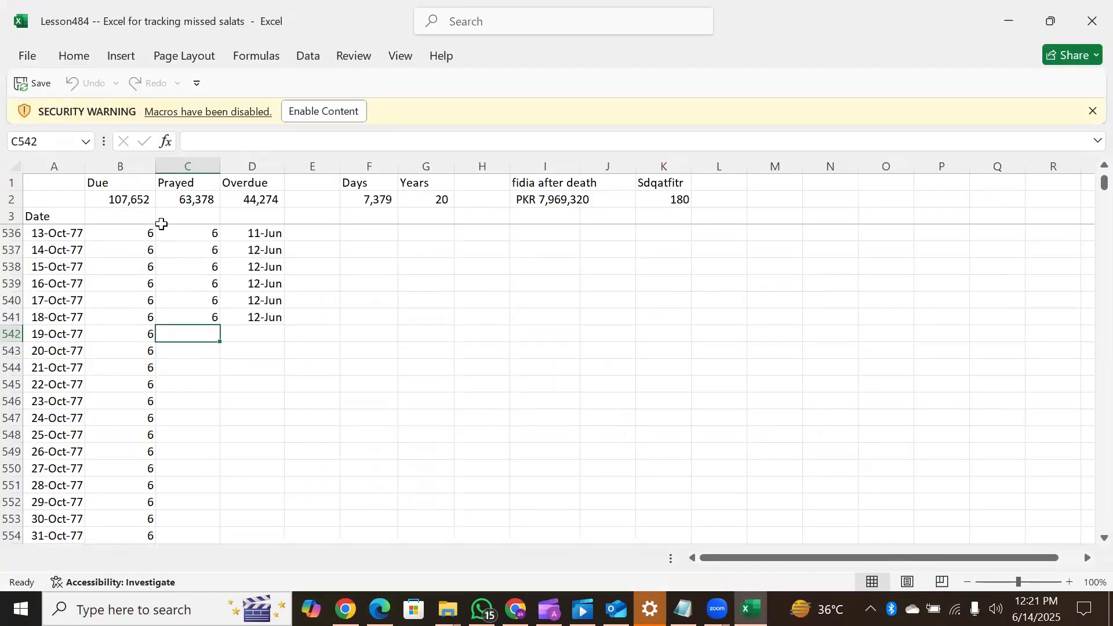
{"action": "left_click", "coordinate": [323, 111]}
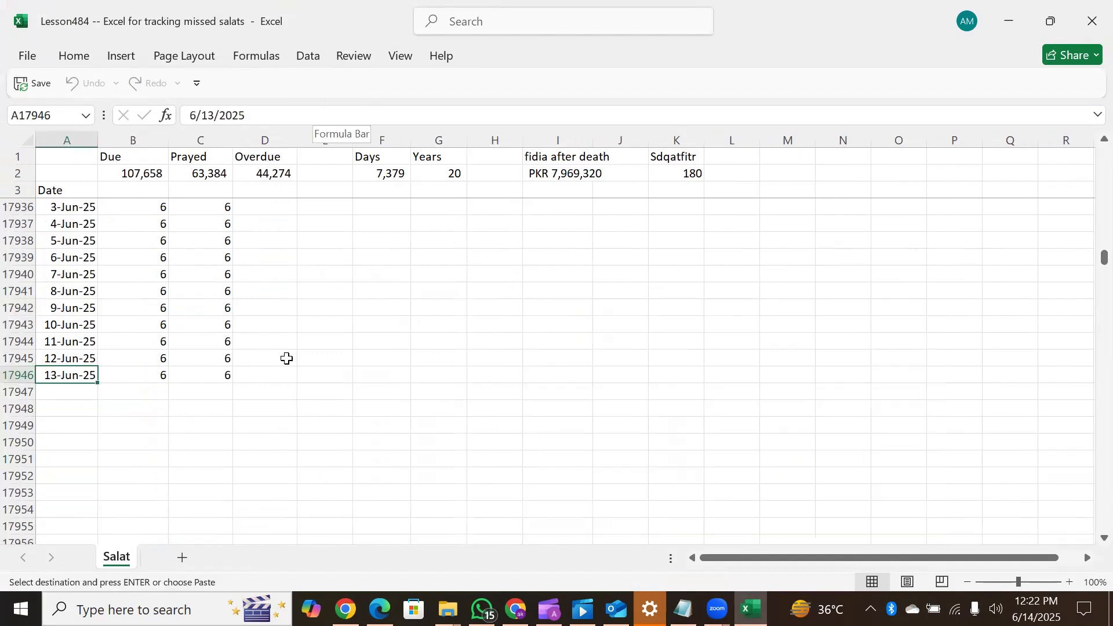
Examine the date, due and prayed entries in the 13-Jun-25 row of the Salat sheet.
{"action": "left_click", "coordinate": [158, 374]}
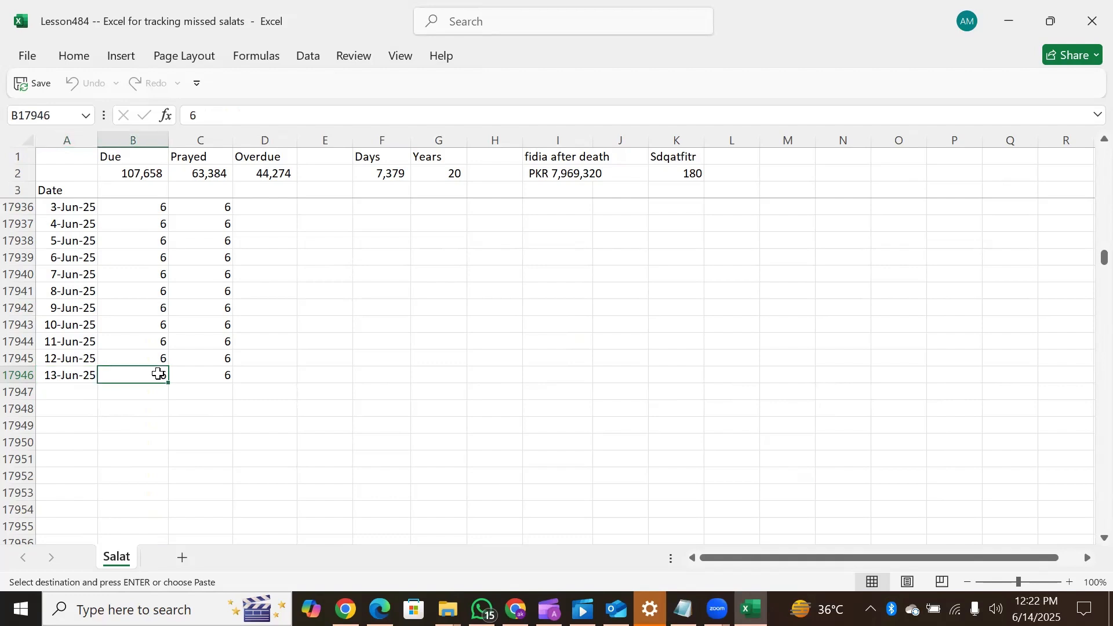
{"action": "key", "text": "Right"}
{"action": "key", "text": "Home"}
{"action": "left_click", "coordinate": [158, 374]}
{"action": "key", "text": "Right"}
{"action": "left_click", "coordinate": [158, 374]}
{"action": "key", "text": "Right"}
{"action": "left_click", "coordinate": [159, 373]}
{"action": "key", "text": "Right"}
{"action": "left_click", "coordinate": [158, 373]}
{"action": "key", "text": "Left"}
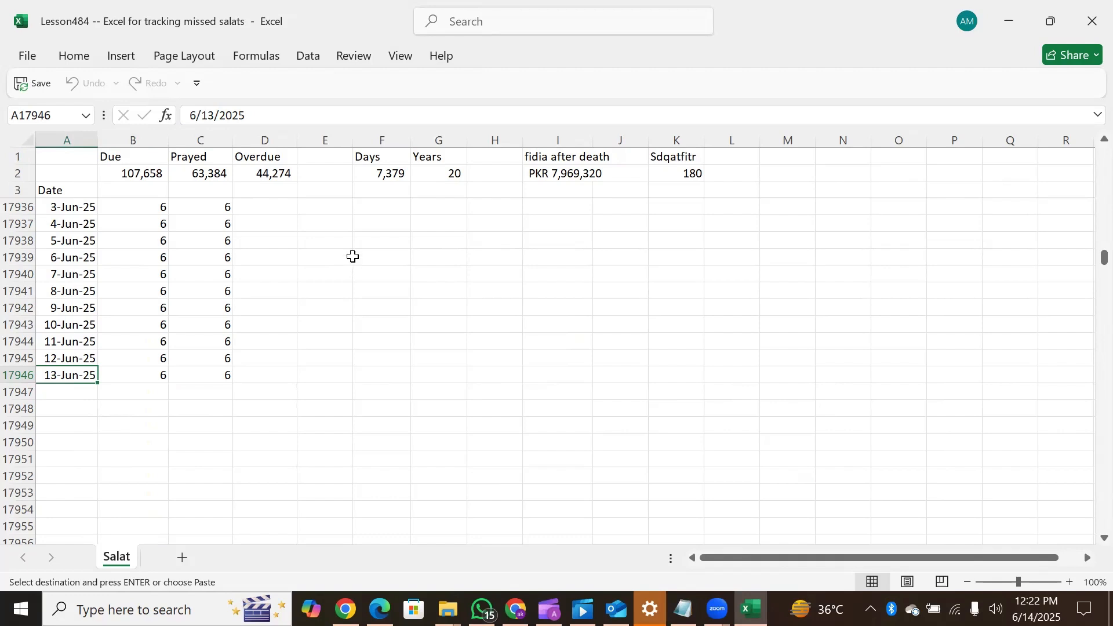
Record 5 days of qadha salat performed on 13-Jun-2025, starting in the Overdue column at the 19-Oct-77 row.
{"action": "left_click", "coordinate": [371, 257]}
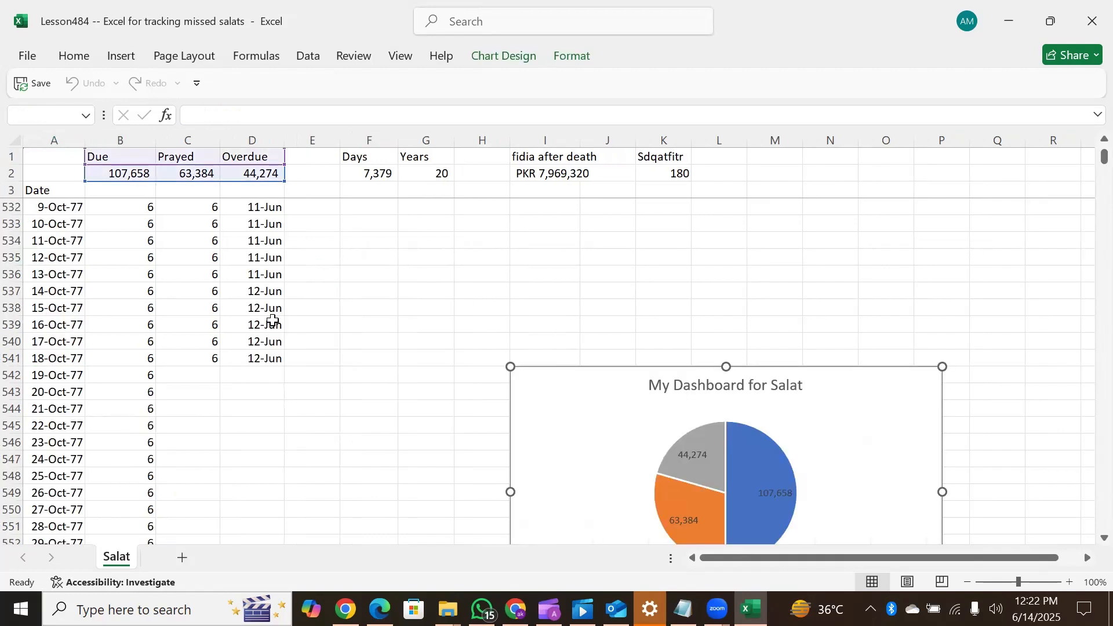
{"action": "left_click", "coordinate": [254, 372]}
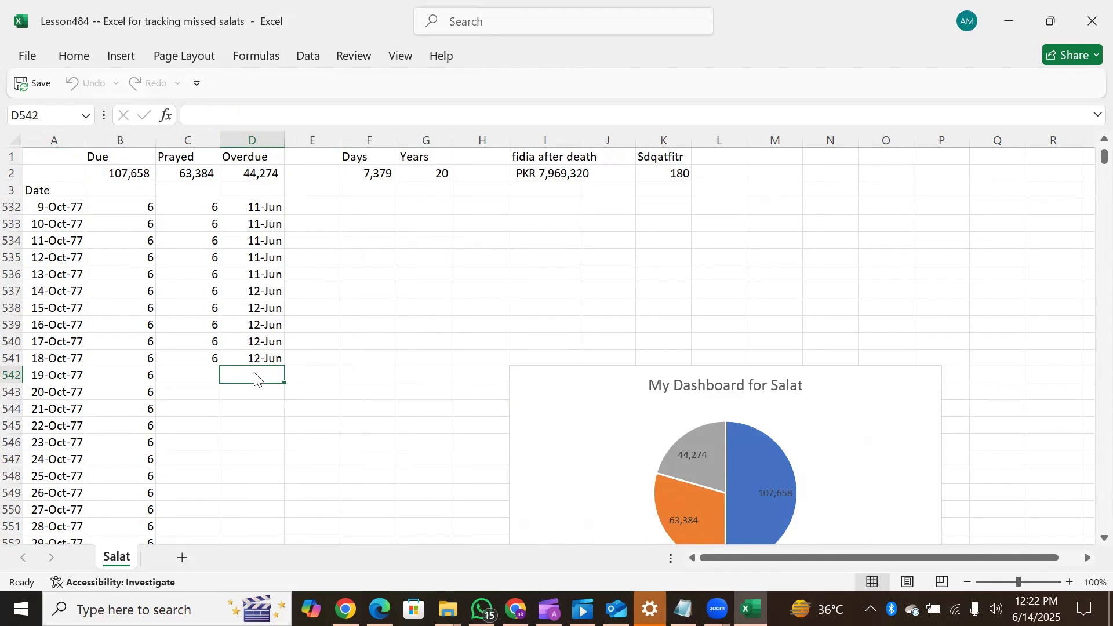
{"action": "double_click", "coordinate": [254, 375]}
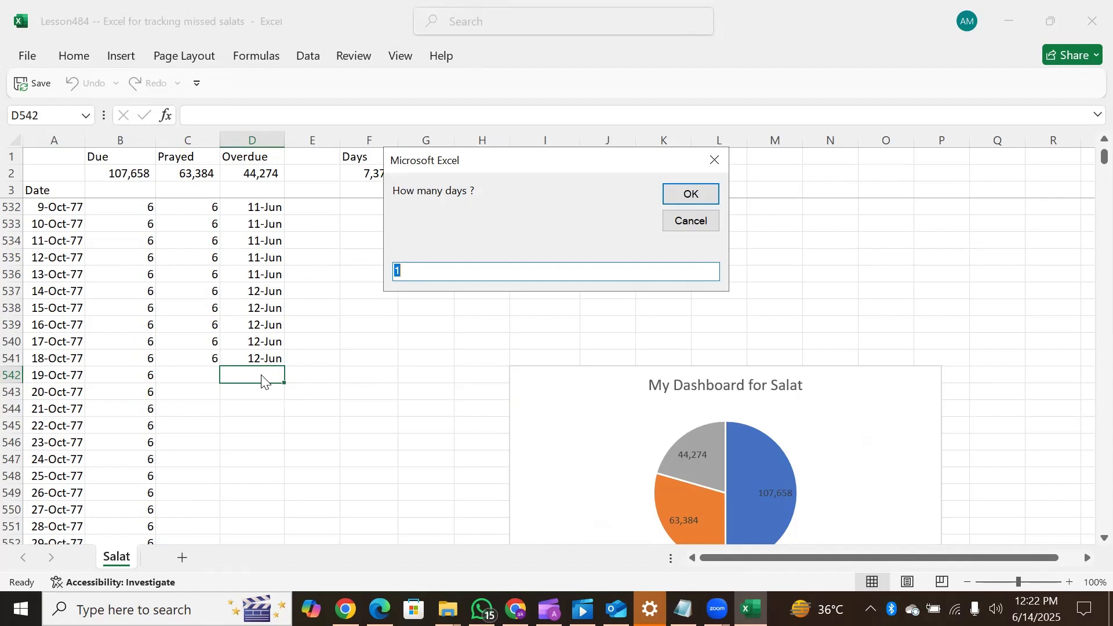
{"action": "type", "text": "5"}
{"action": "key", "text": "Return"}
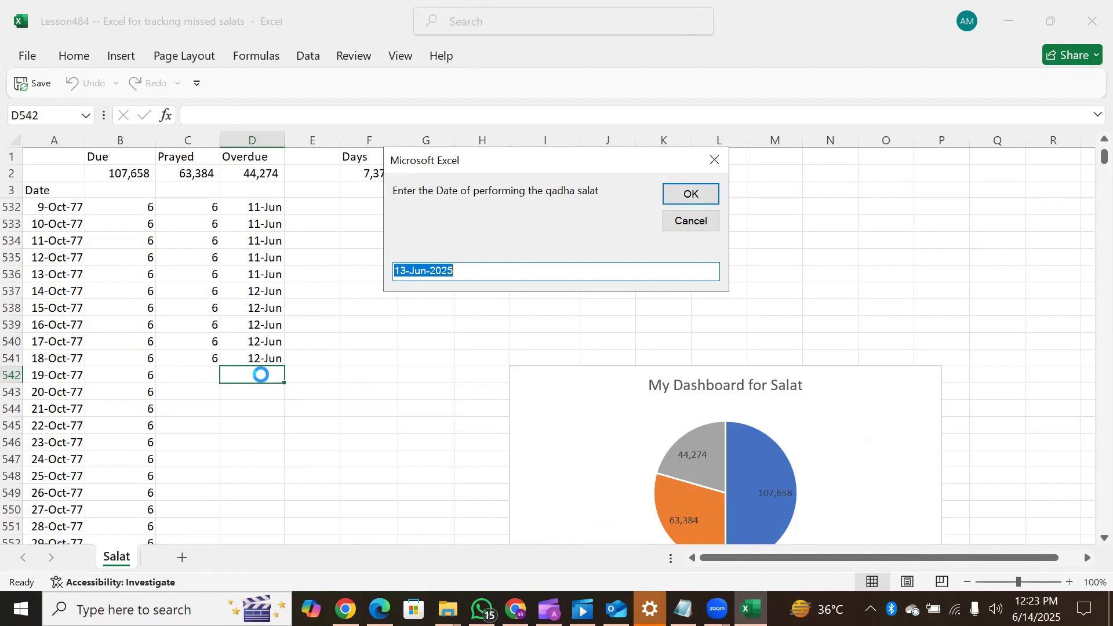
{"action": "key", "text": "Return"}
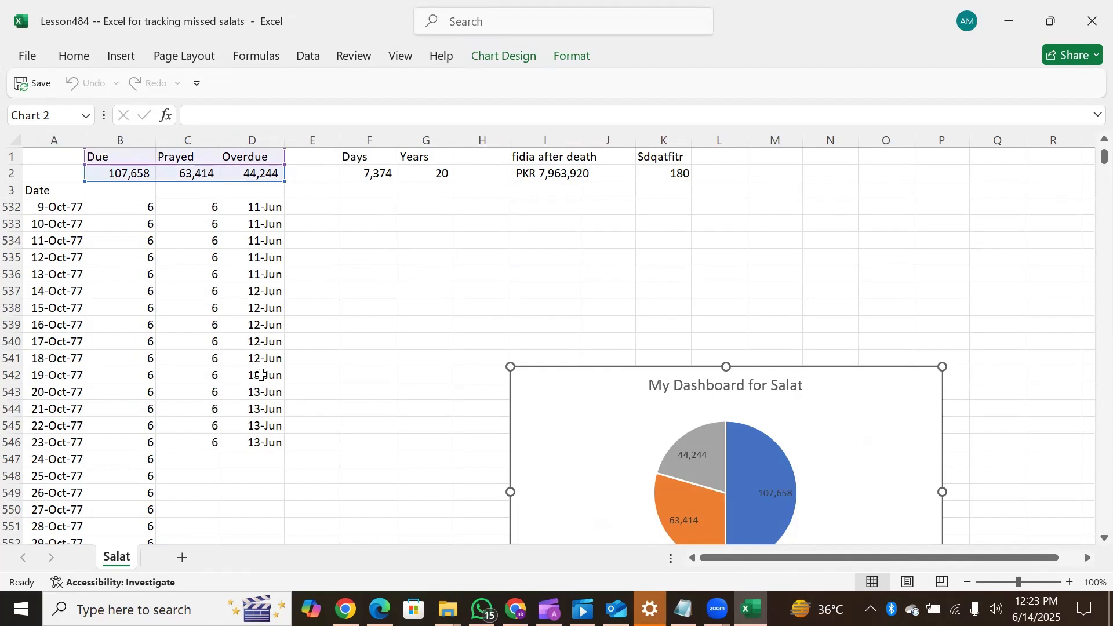
Review the new qadha entries, the fidia after death and Overdue formulas, and the salat dashboard chart.
{"action": "left_click", "coordinate": [260, 375]}
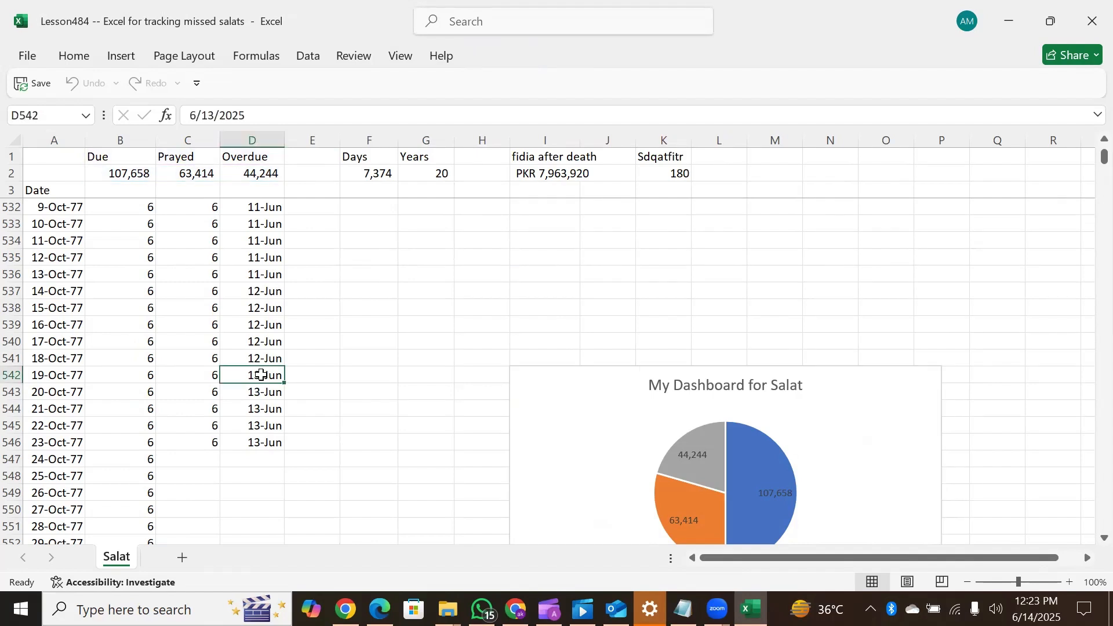
{"action": "left_click", "coordinate": [191, 375]}
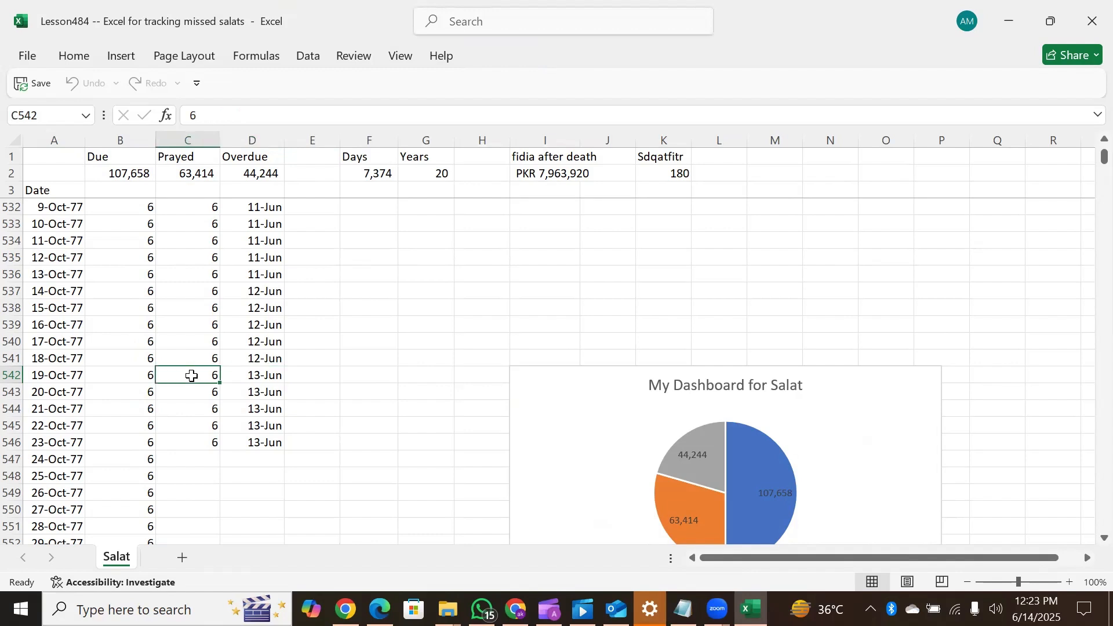
{"action": "left_click", "coordinate": [557, 173]}
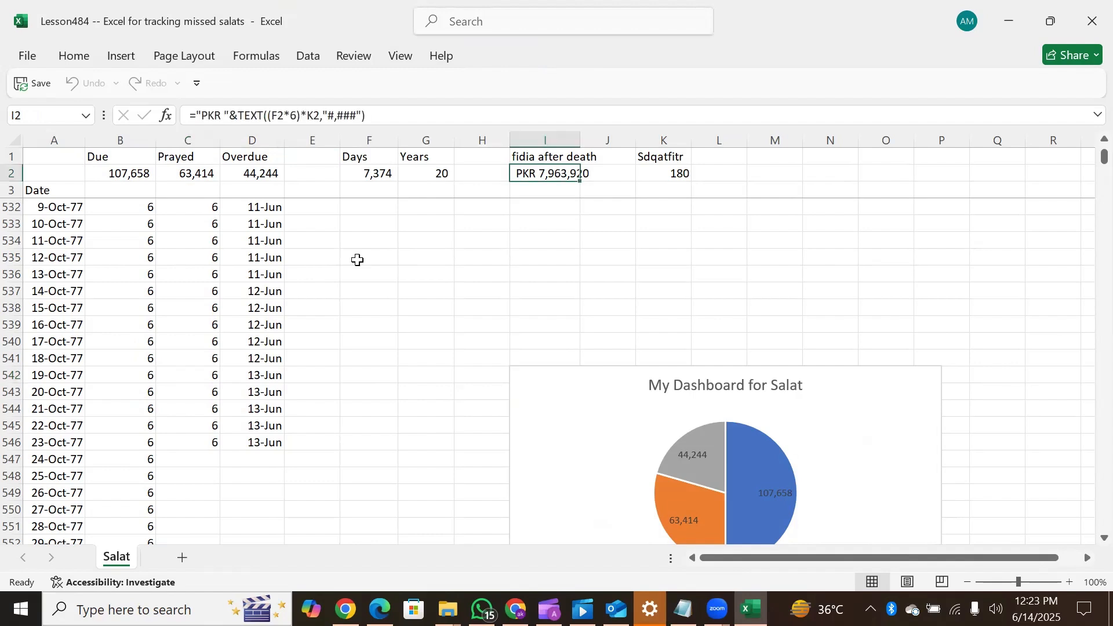
{"action": "left_click", "coordinate": [264, 172]}
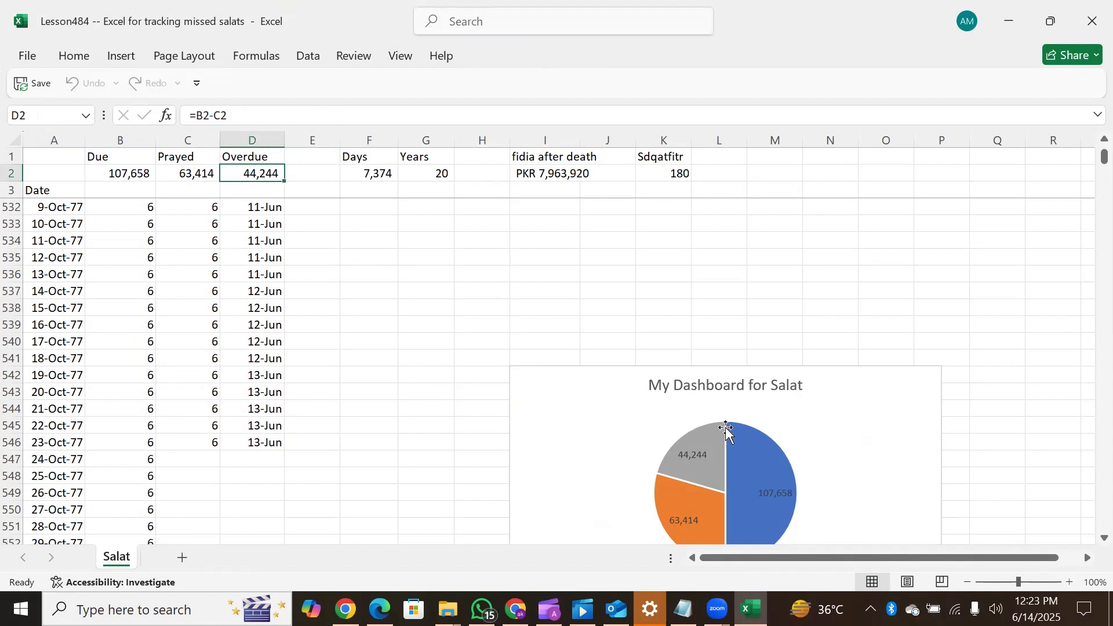
{"action": "mouse_move", "coordinate": [710, 436]}
{"action": "left_click", "coordinate": [254, 458]}
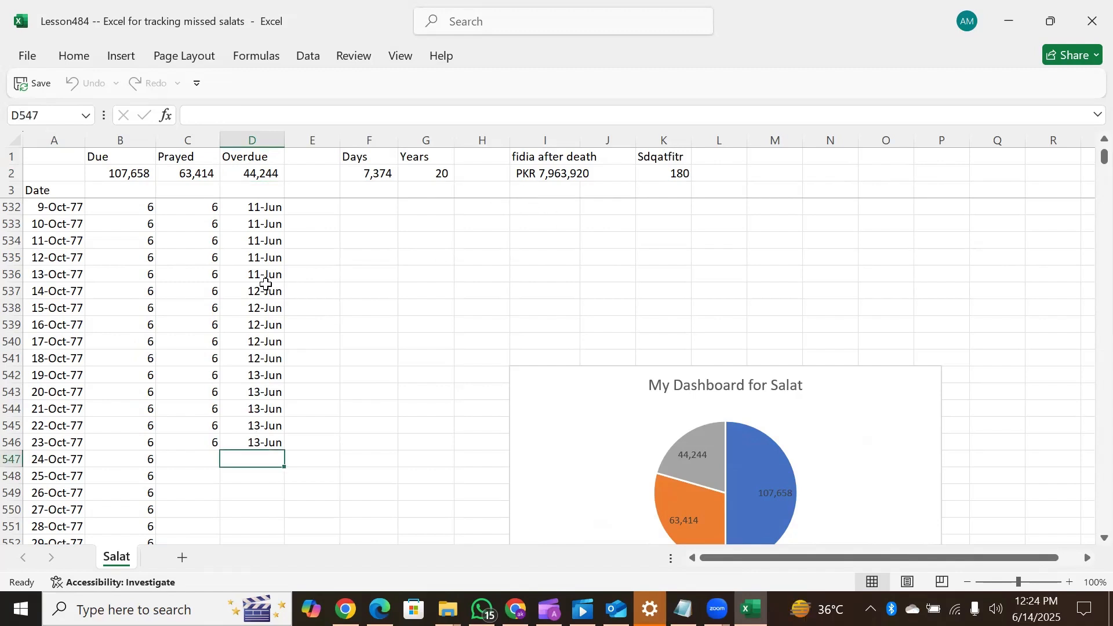
{"action": "left_click", "coordinate": [551, 169]}
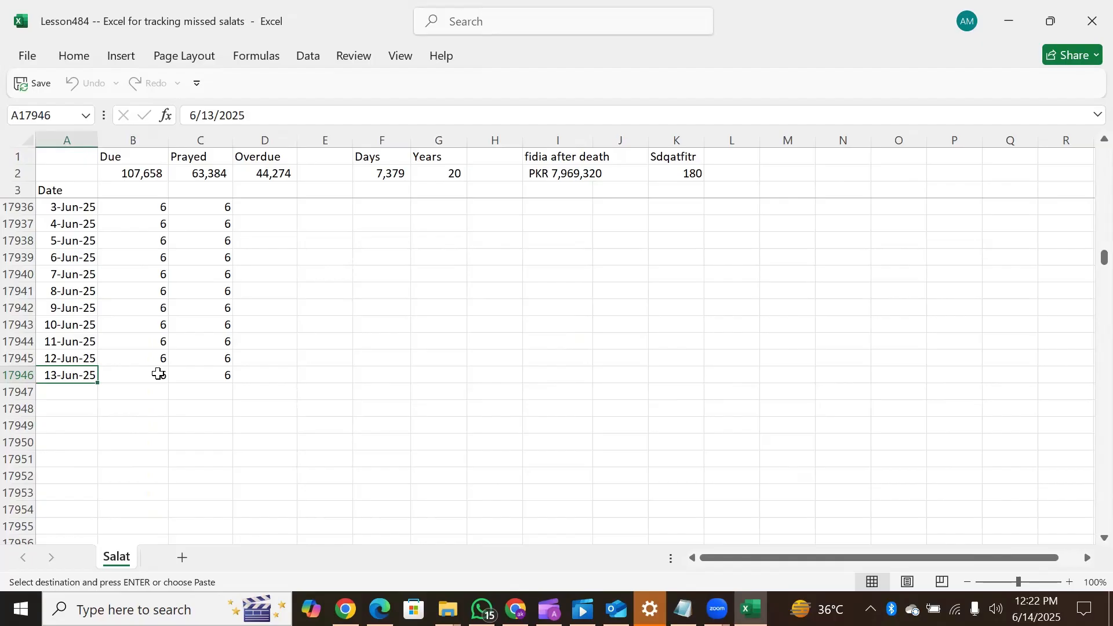
Examine the date, due and prayed cells of the 13-Jun-25 row on the Salat sheet.
{"action": "key", "text": "Right"}
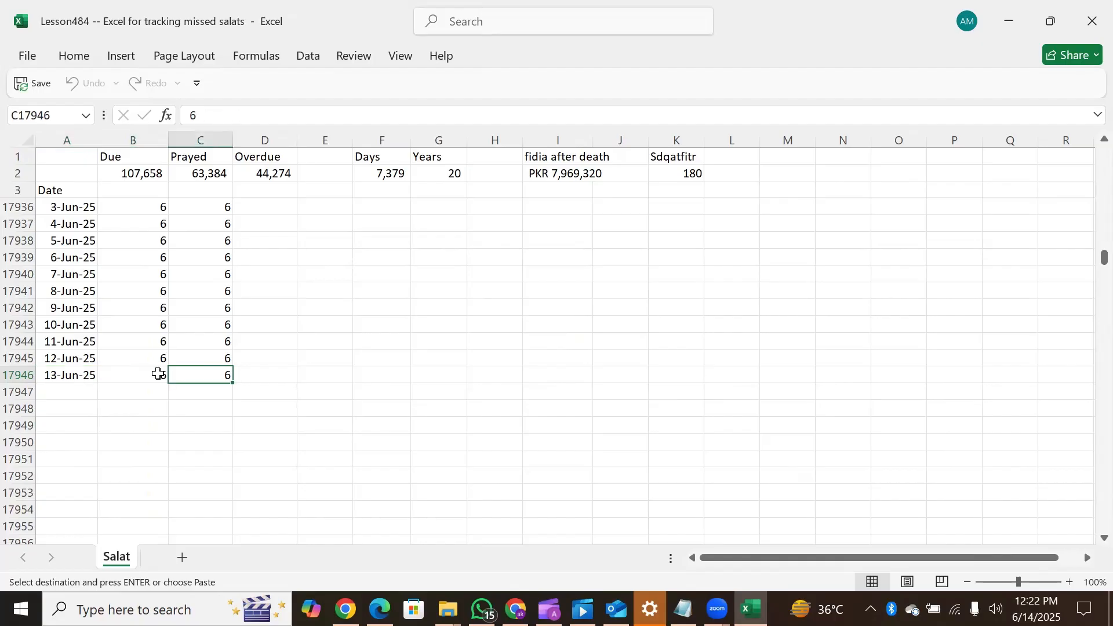
{"action": "key", "text": "Left"}
{"action": "key", "text": "Right"}
{"action": "key", "text": "Left"}
{"action": "key", "text": "Right"}
{"action": "key", "text": "Left"}
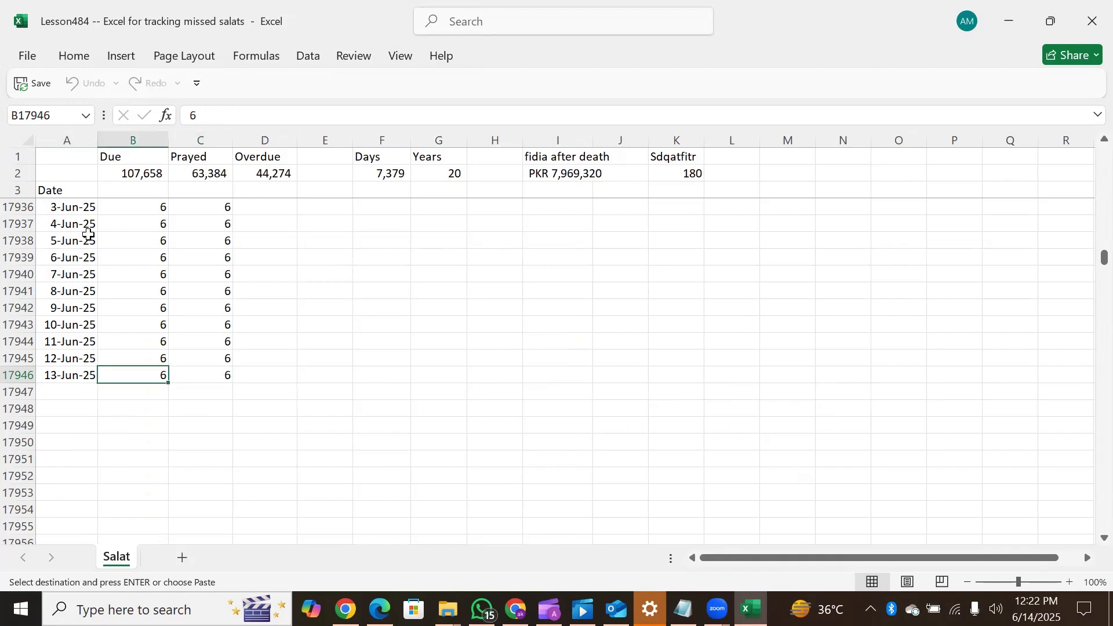
{"action": "key", "text": "Left"}
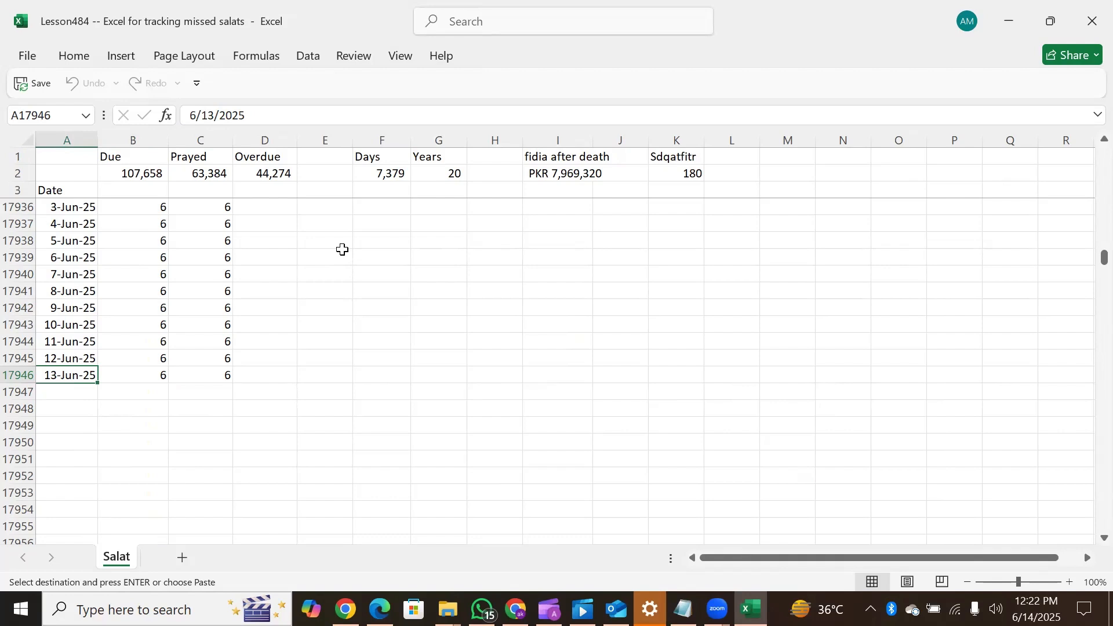
Record 5 days of qadha salat performed on 13-Jun-2025, starting in the Overdue column at the 19-Oct-77 row.
{"action": "left_click", "coordinate": [375, 257]}
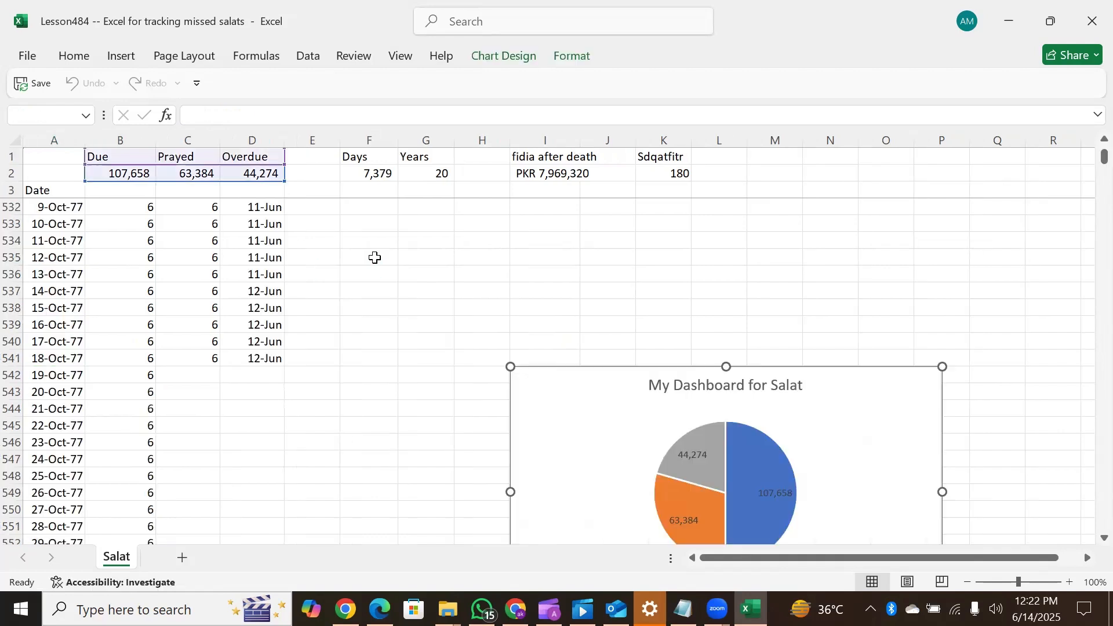
{"action": "left_click", "coordinate": [254, 373]}
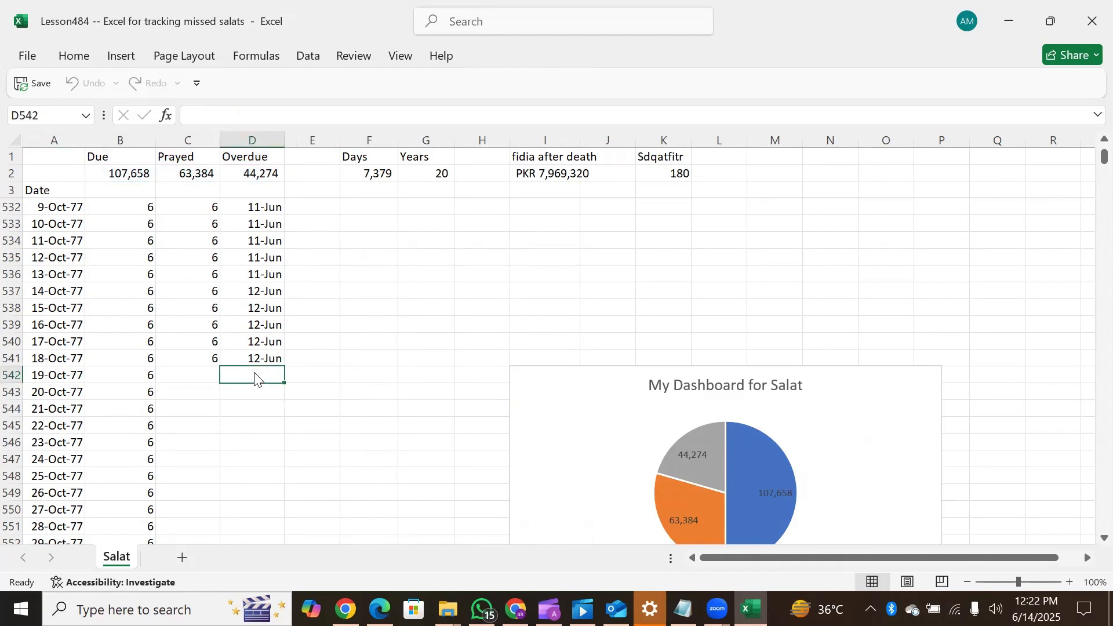
{"action": "key", "text": "ctrl+shift+d"}
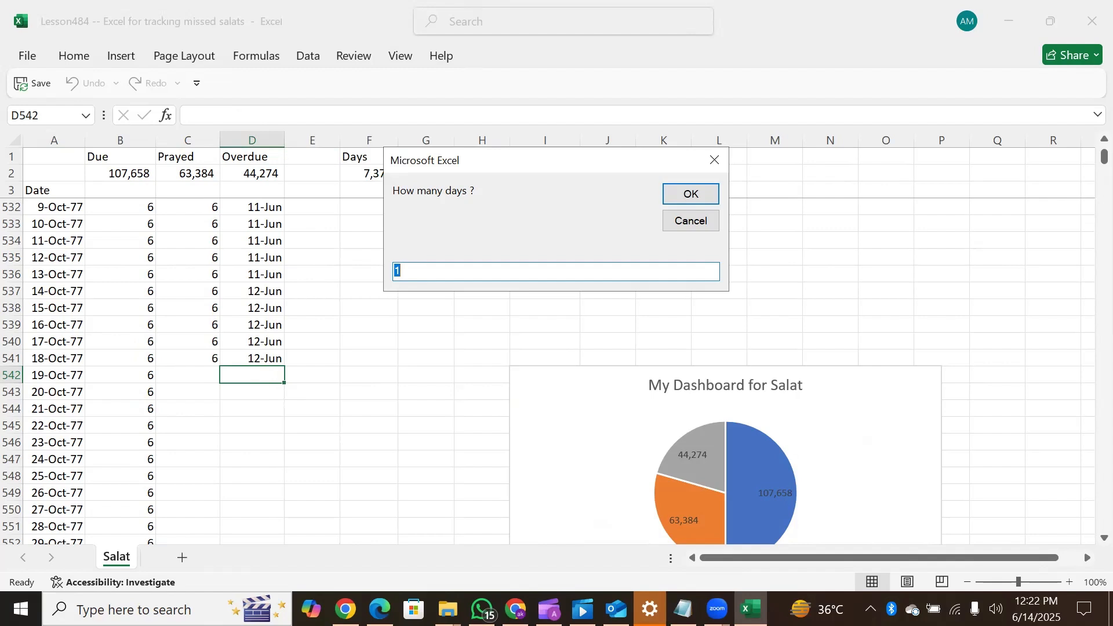
{"action": "type", "text": "5"}
{"action": "key", "text": "Return"}
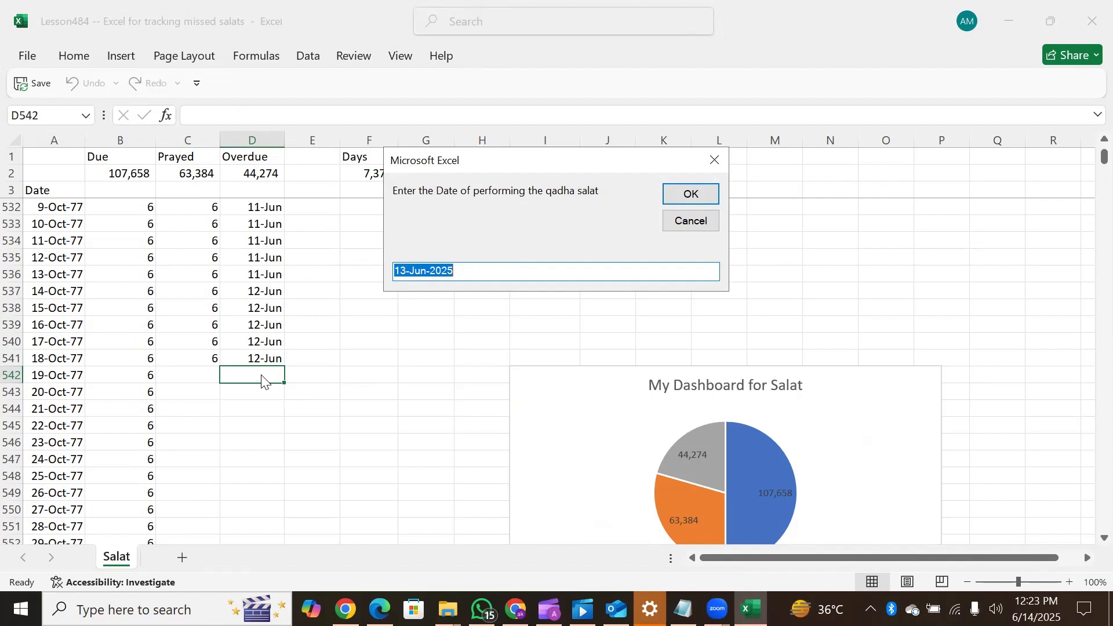
{"action": "key", "text": "Return"}
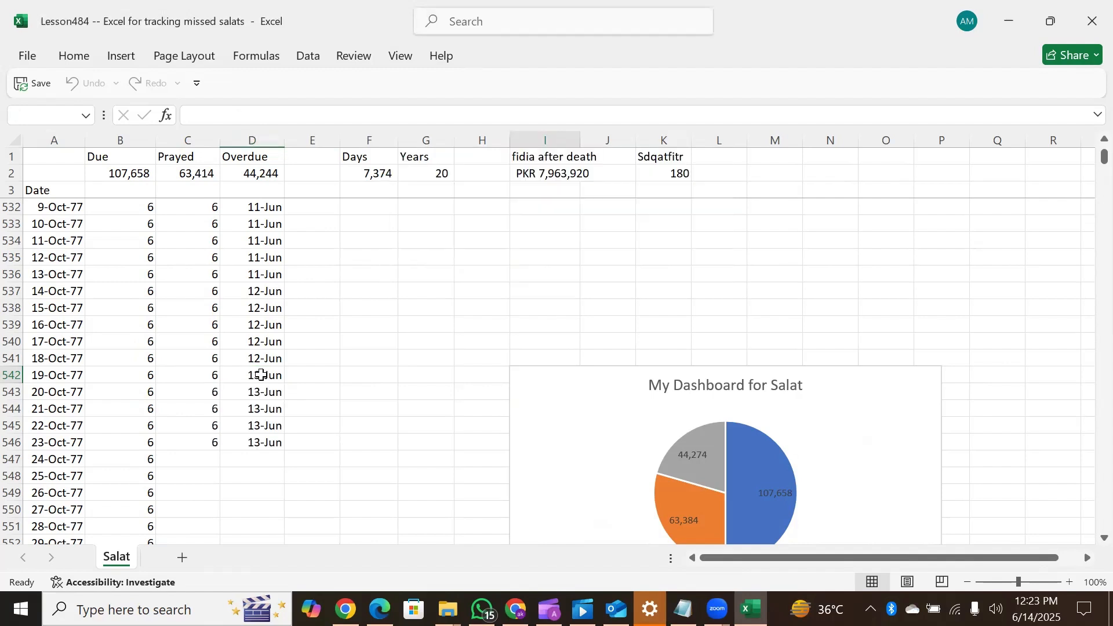
Check the new Overdue and Prayed entries from the 19-Oct-77 row, the fidia after death and Overdue totals, and the dashboard pie chart.
{"action": "left_click", "coordinate": [261, 375]}
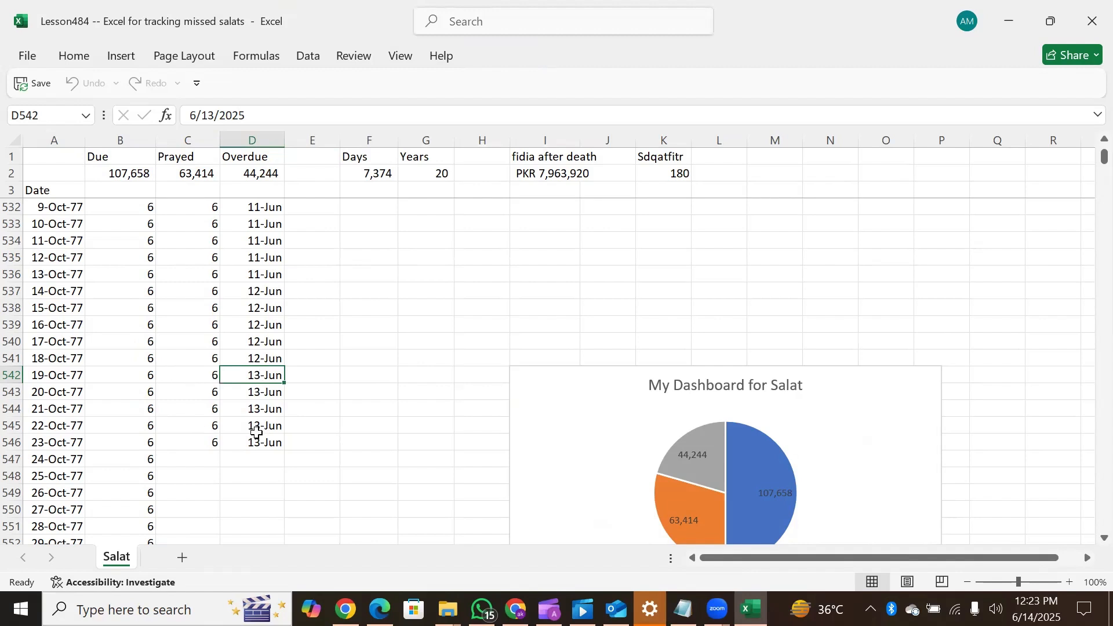
{"action": "left_click", "coordinate": [191, 375]}
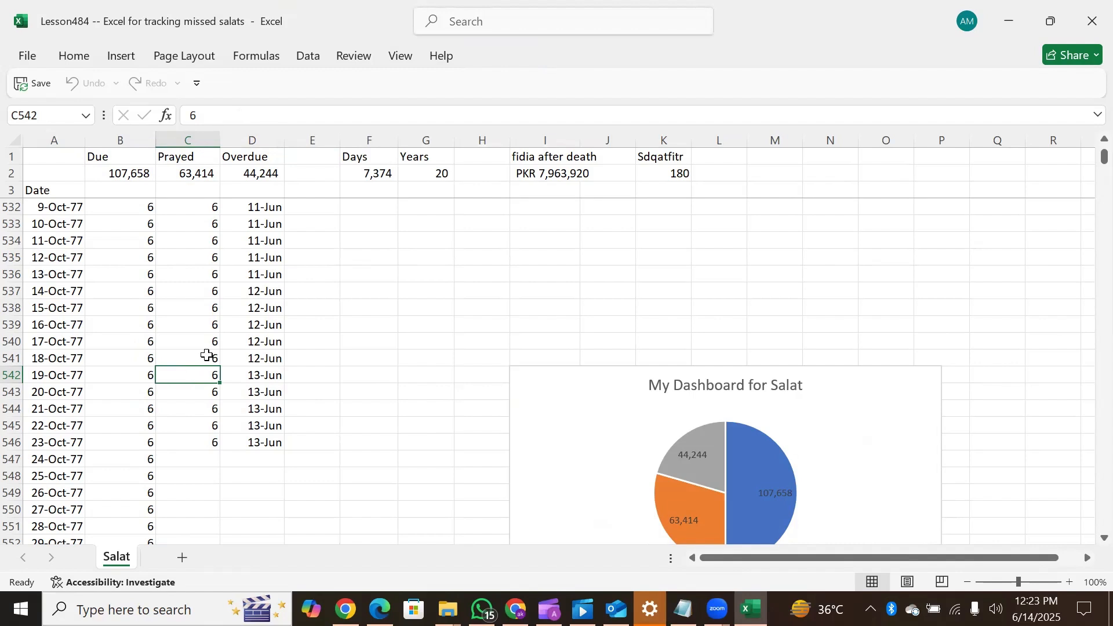
{"action": "left_click", "coordinate": [556, 173]}
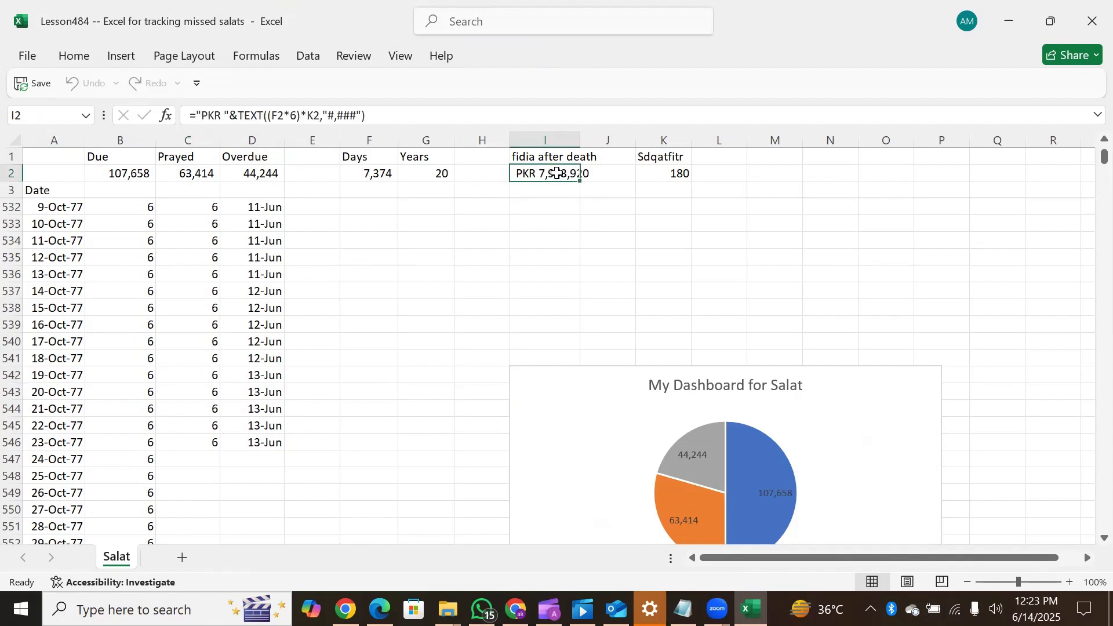
{"action": "left_click", "coordinate": [264, 172]}
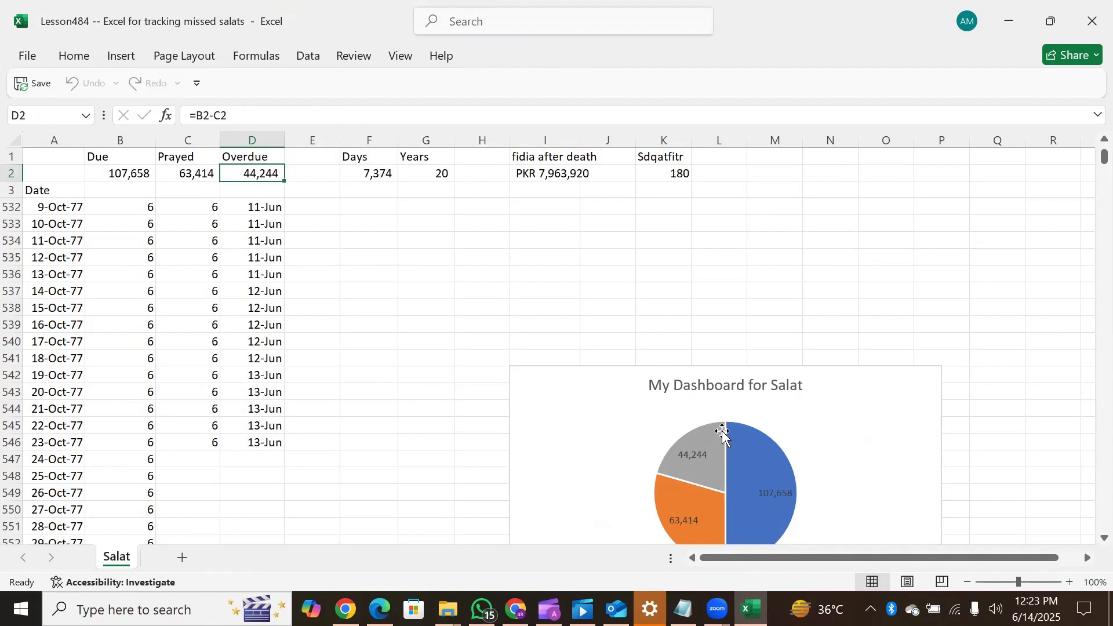
{"action": "mouse_move", "coordinate": [707, 435]}
{"action": "left_click", "coordinate": [255, 455]}
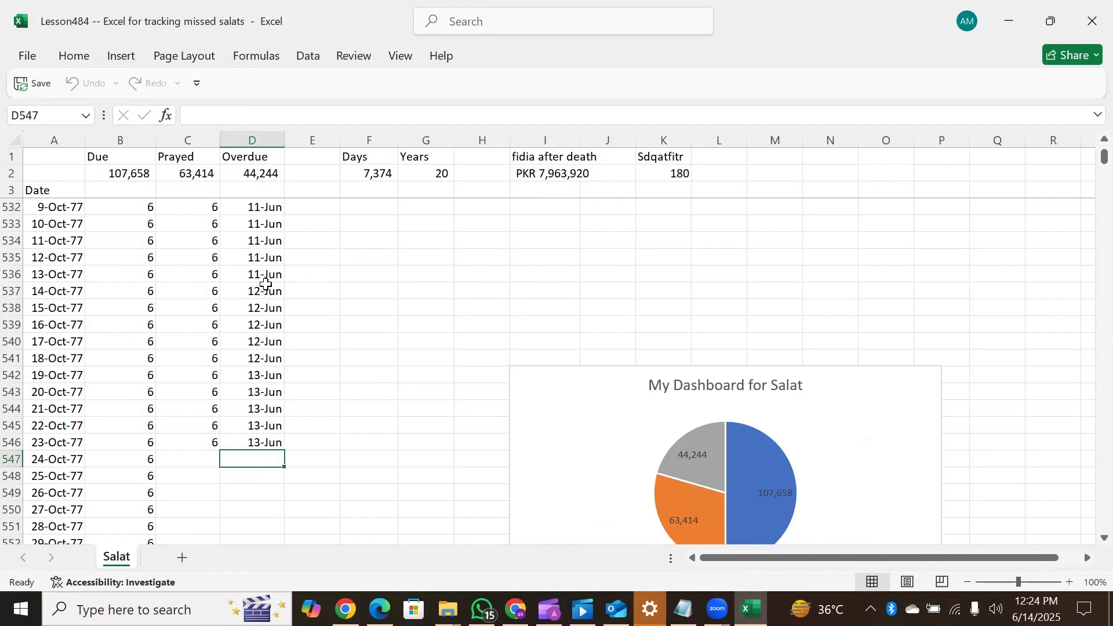
{"action": "left_click", "coordinate": [551, 169]}
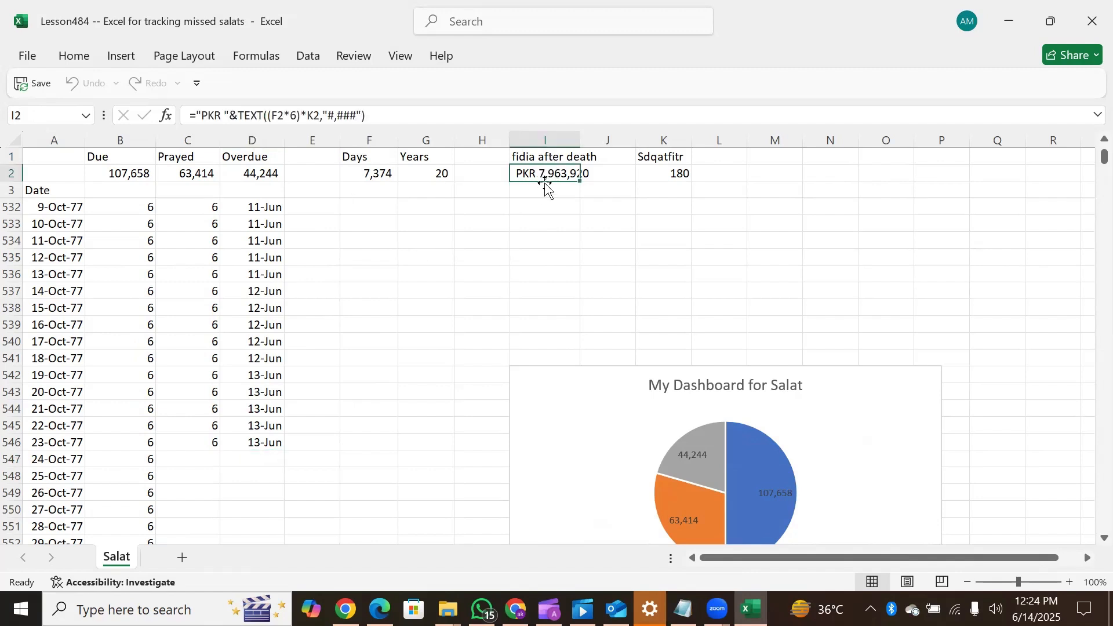